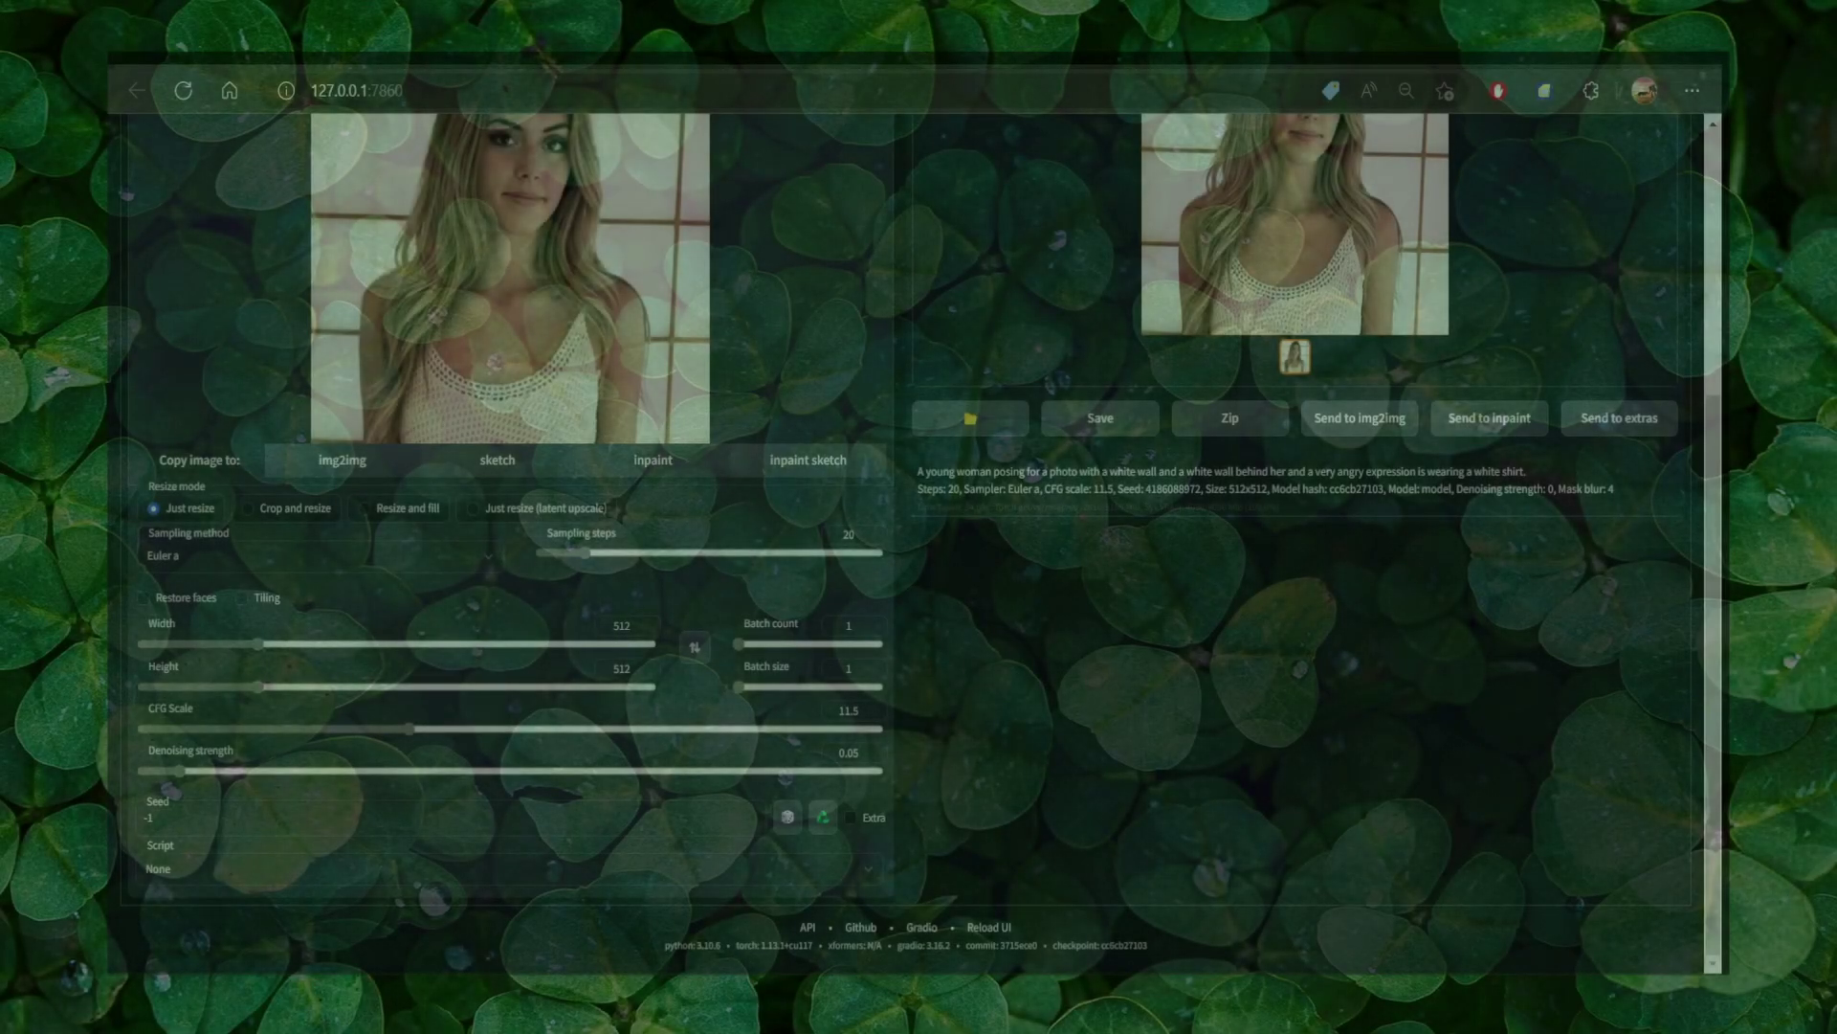
- Set the img2img denoising strength to 0.26
scroll(354, 779, "up", 1)
scroll(354, 772, "up", 3)
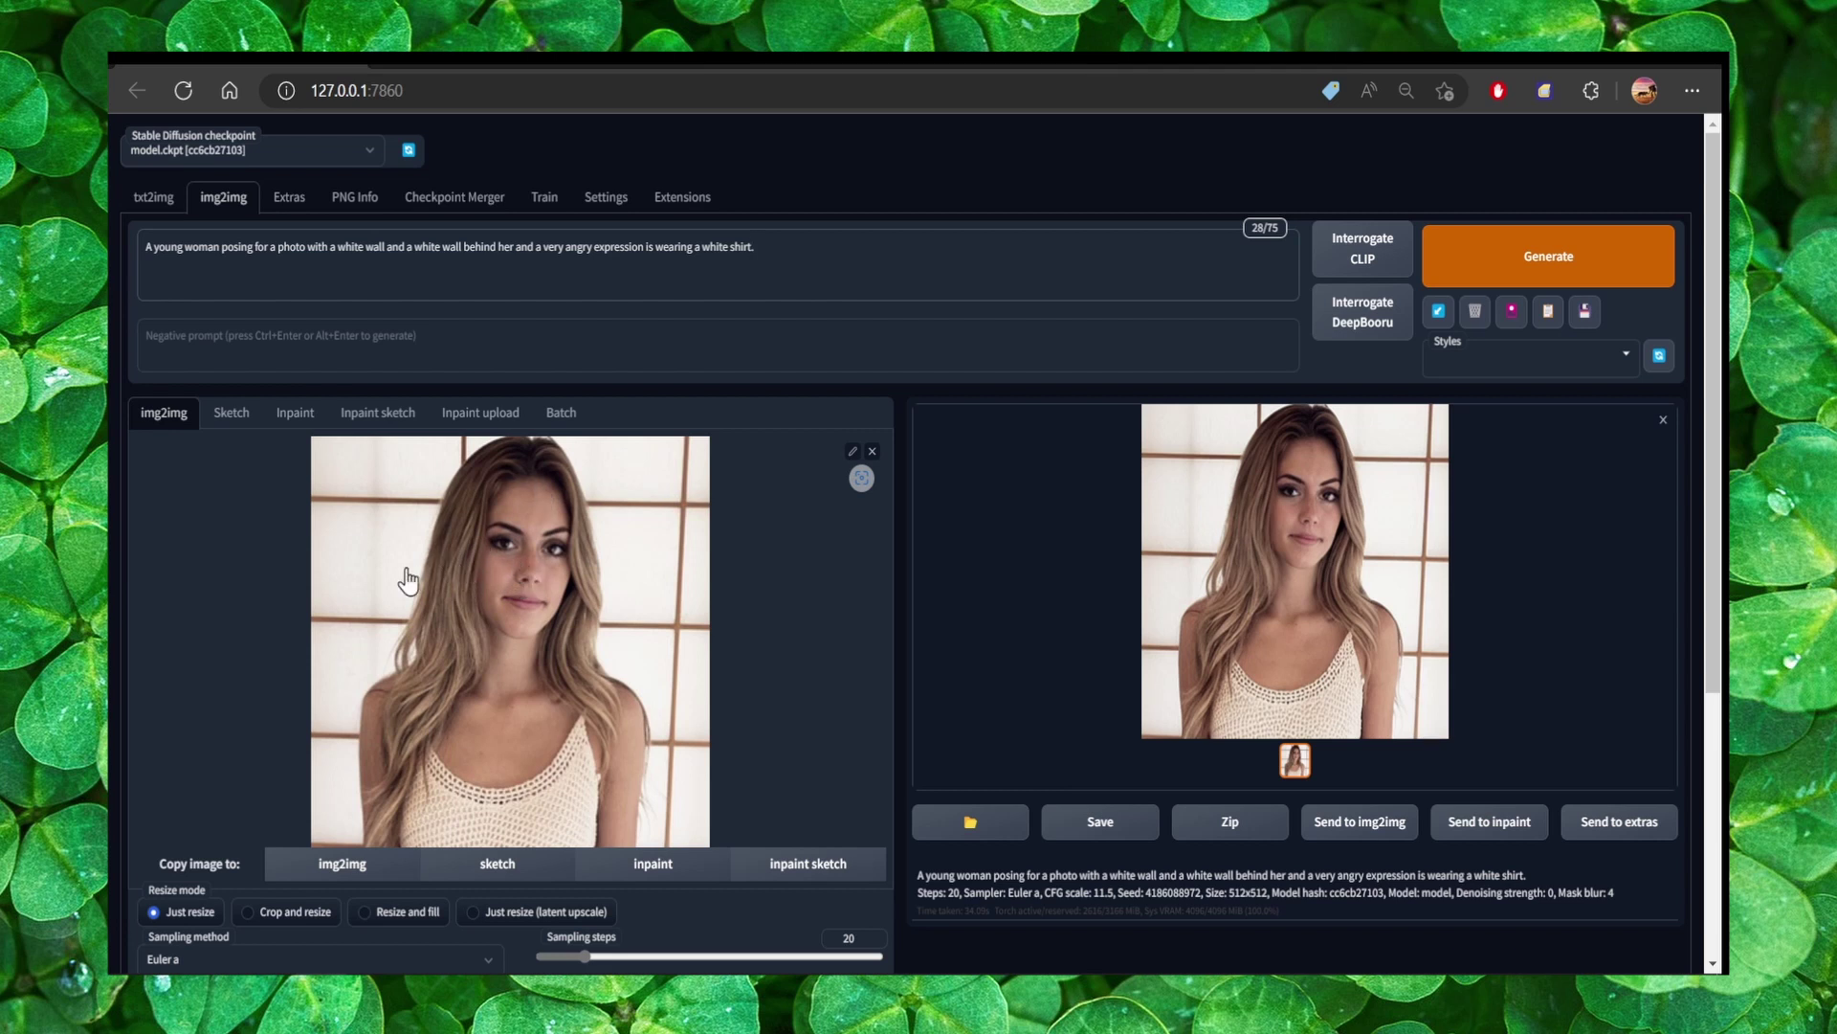
scroll(469, 507, "down", 5)
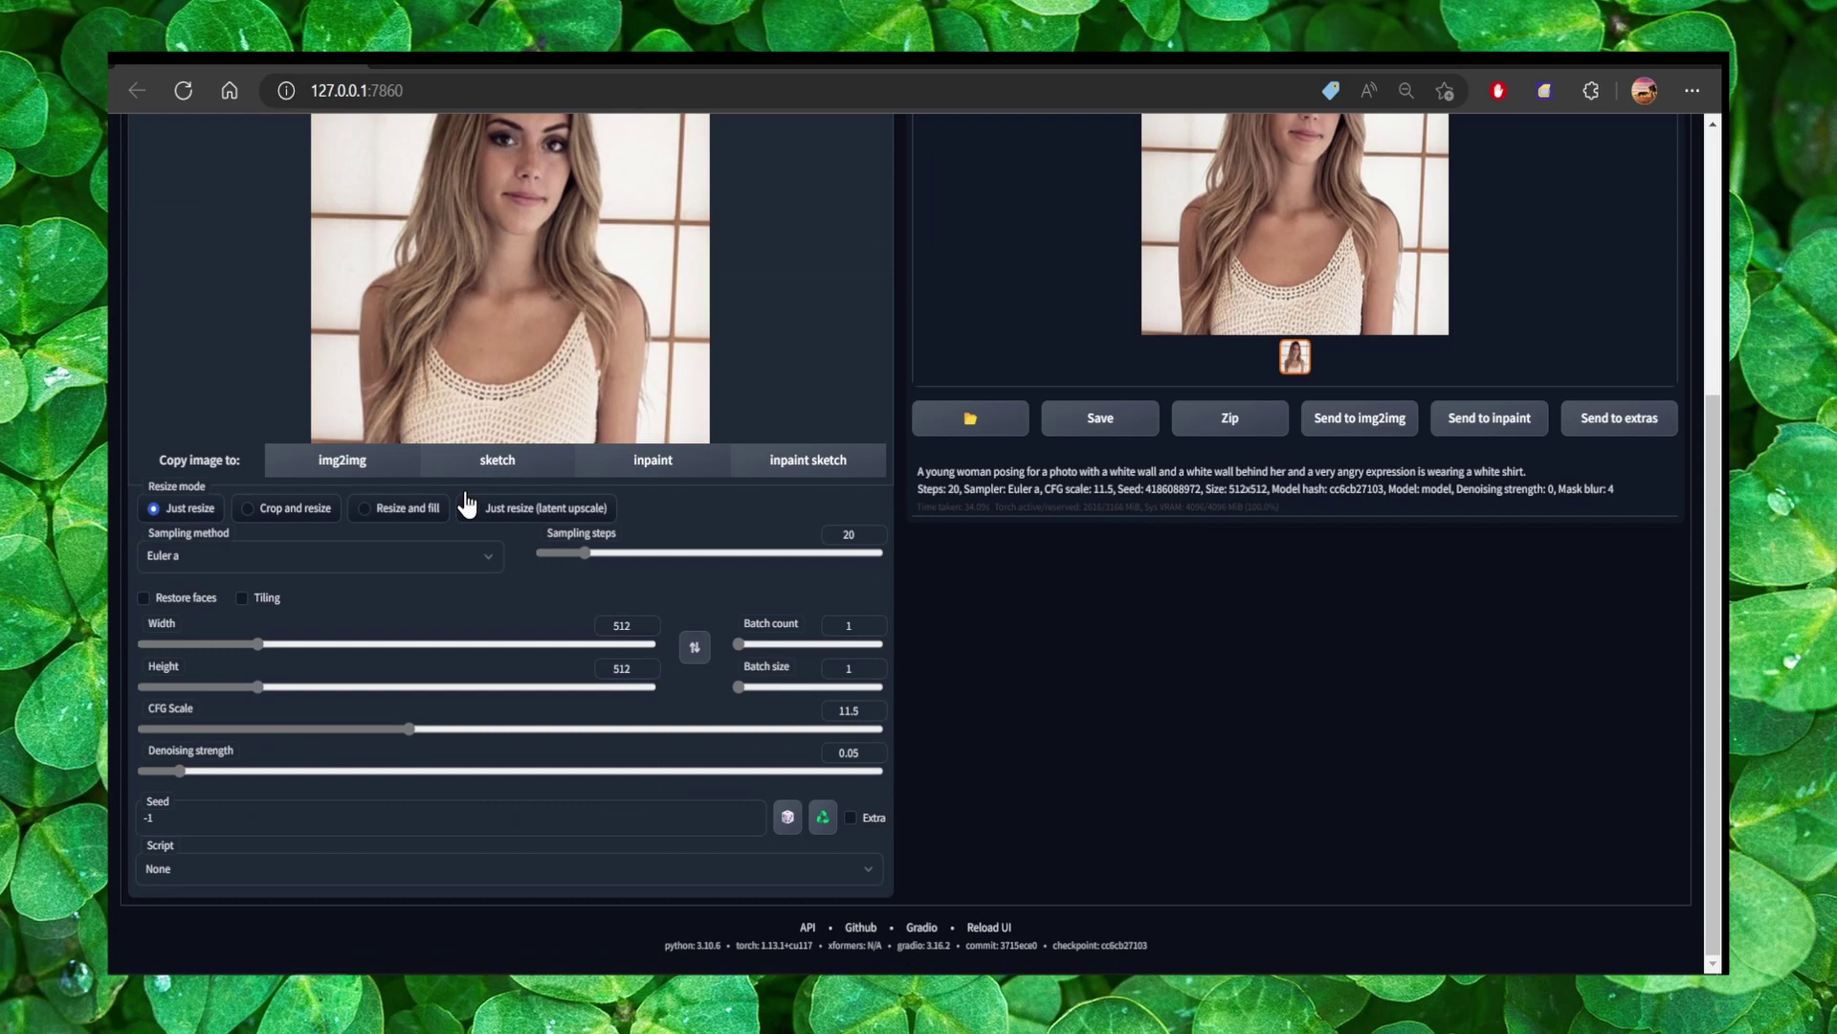
left_click(180, 771)
left_click(166, 770)
left_click_drag(148, 770, 386, 767)
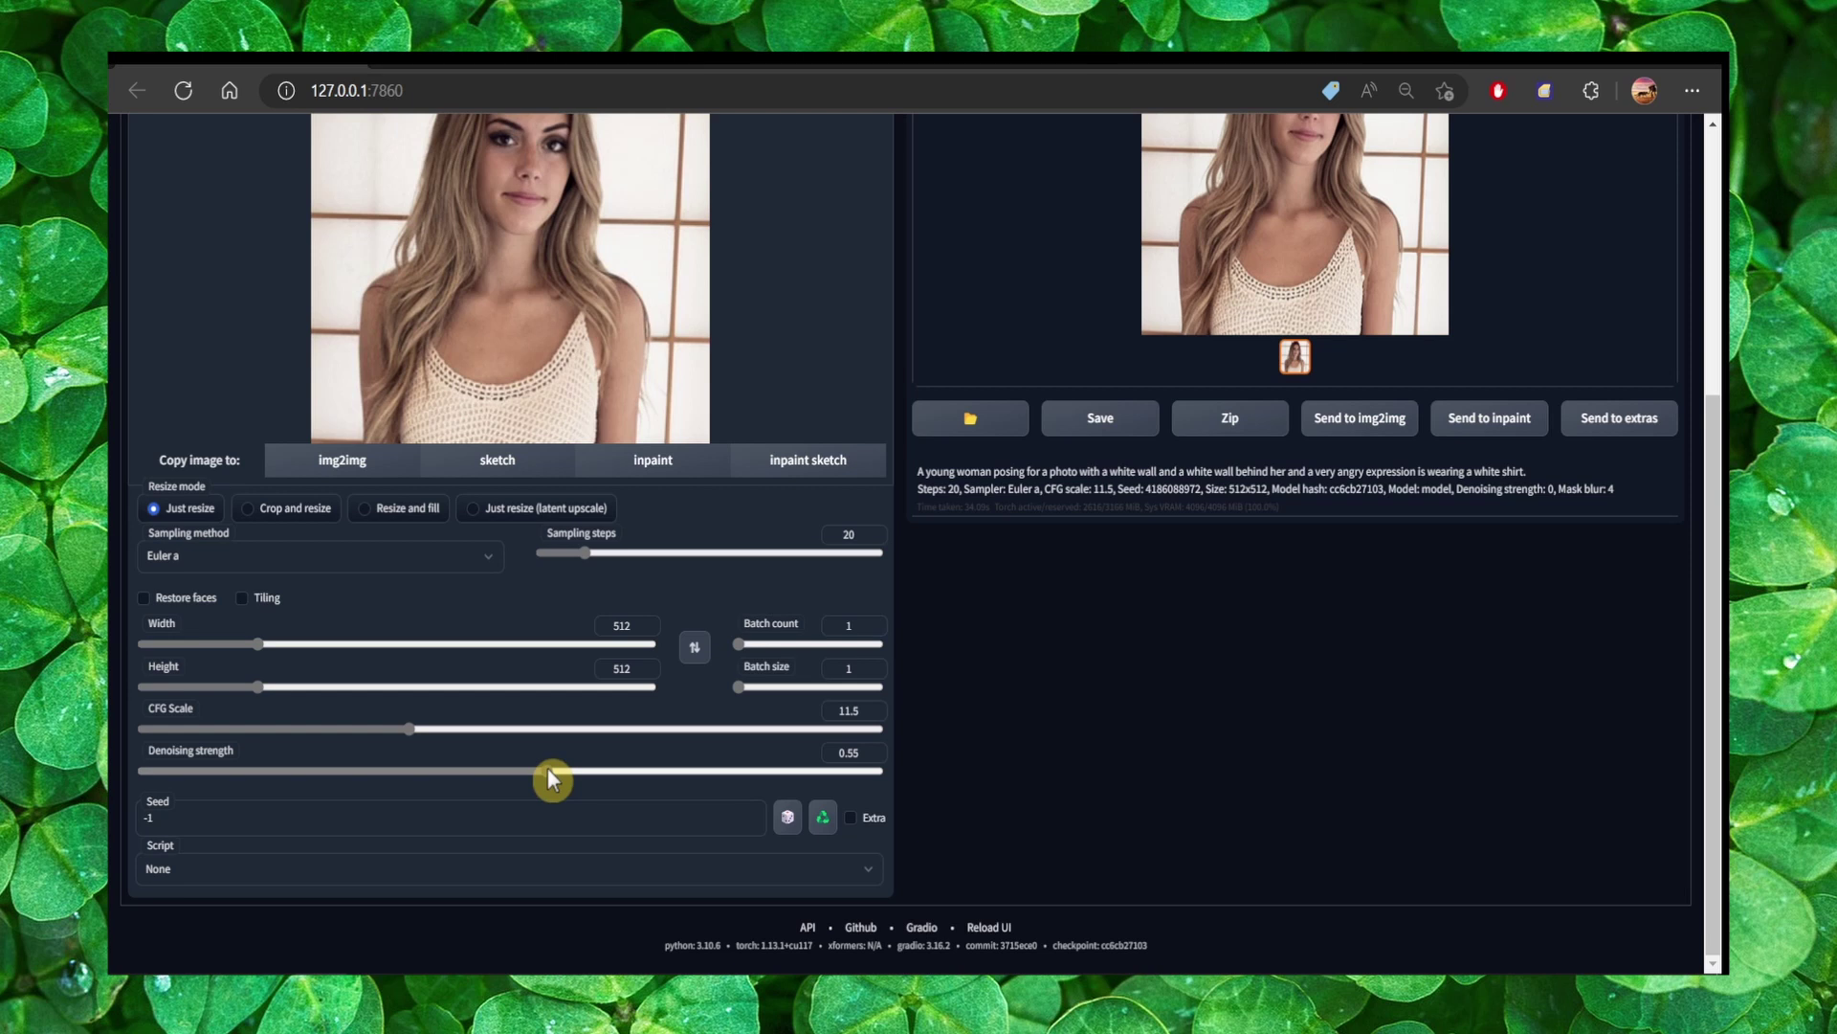
left_click_drag(551, 767, 379, 781)
left_click_drag(375, 792, 341, 793)
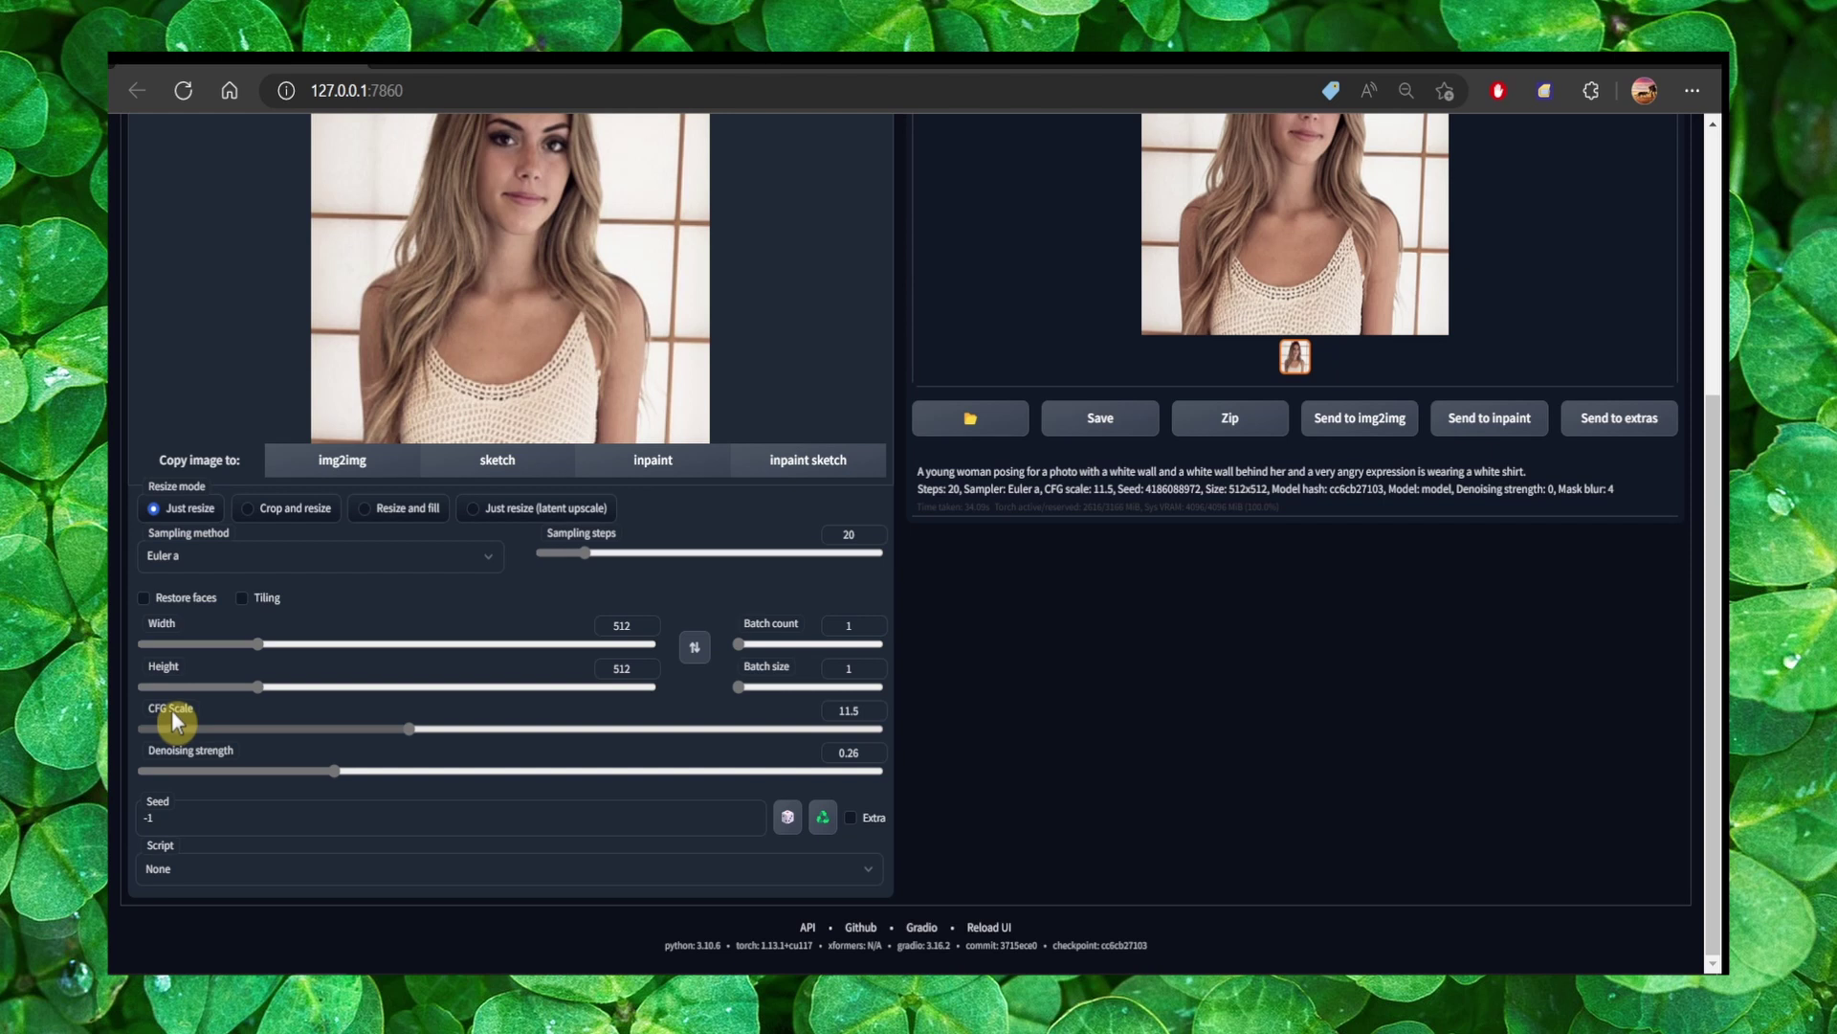
- Try the CFG scale at its maximum of 30, and set it to 11
mouse_move(169, 716)
left_click_drag(406, 729, 895, 743)
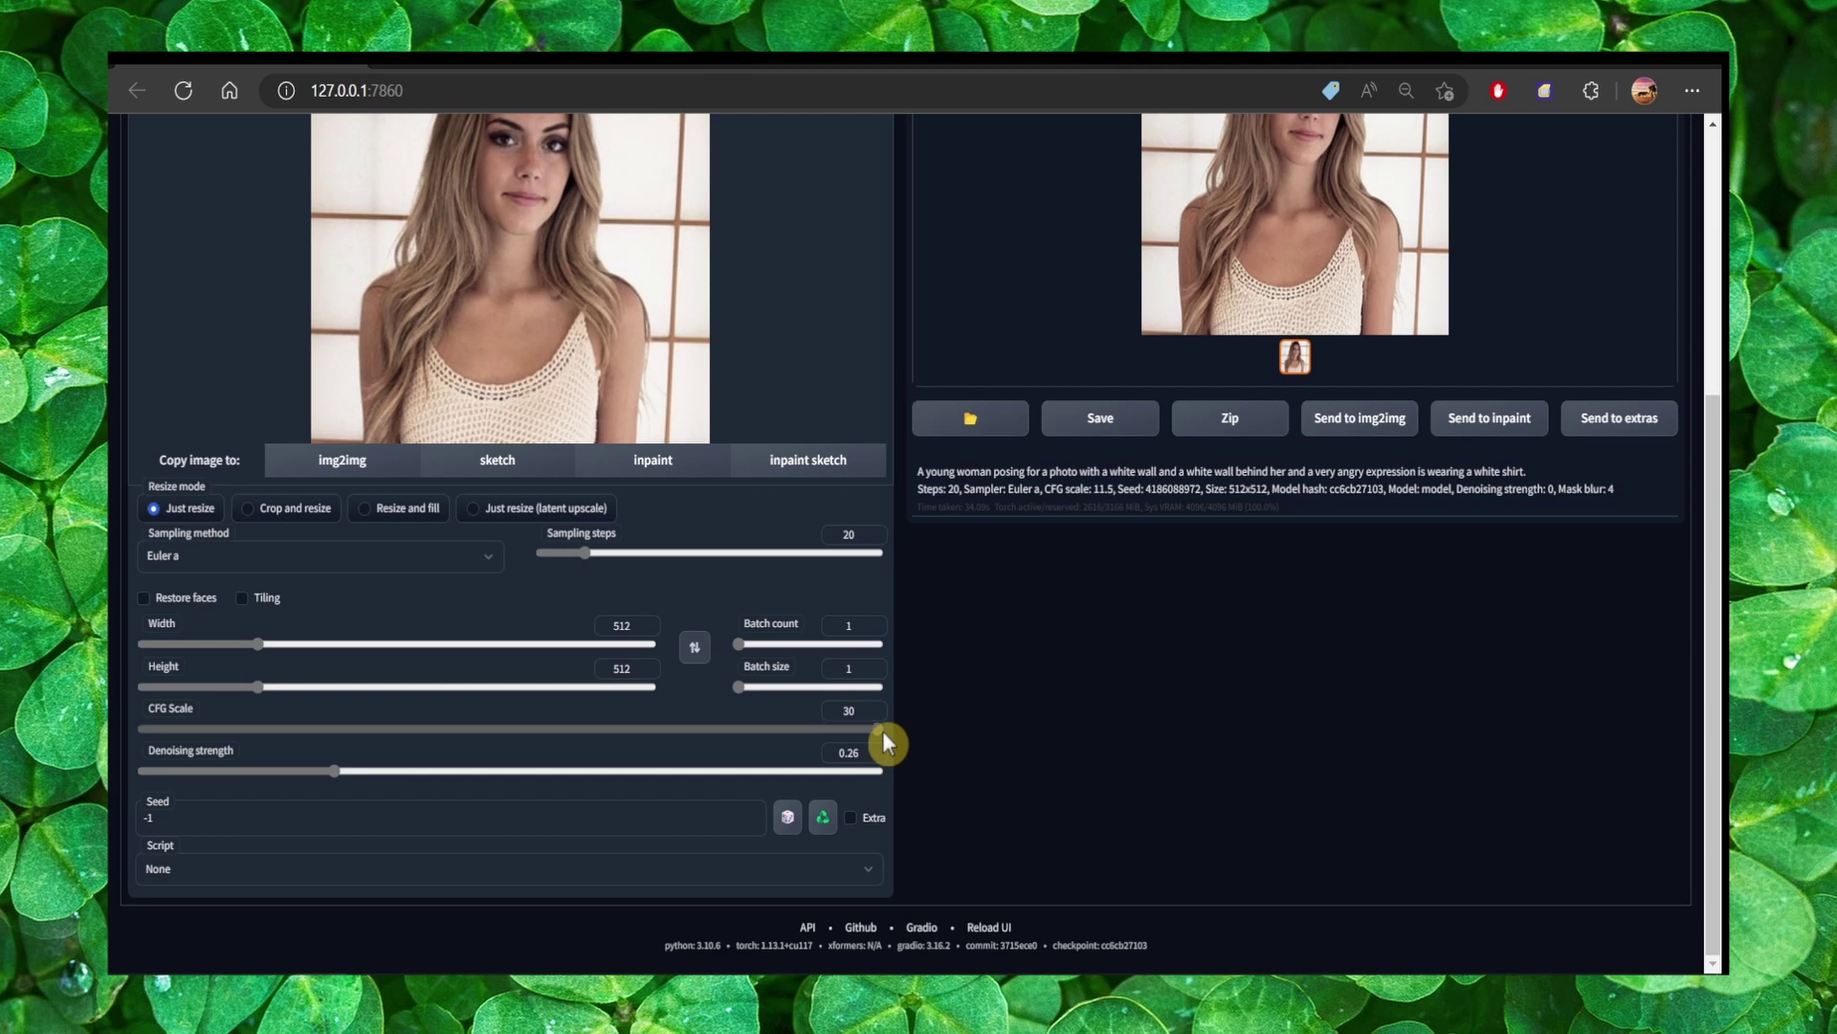
scroll(881, 730, "up", 4)
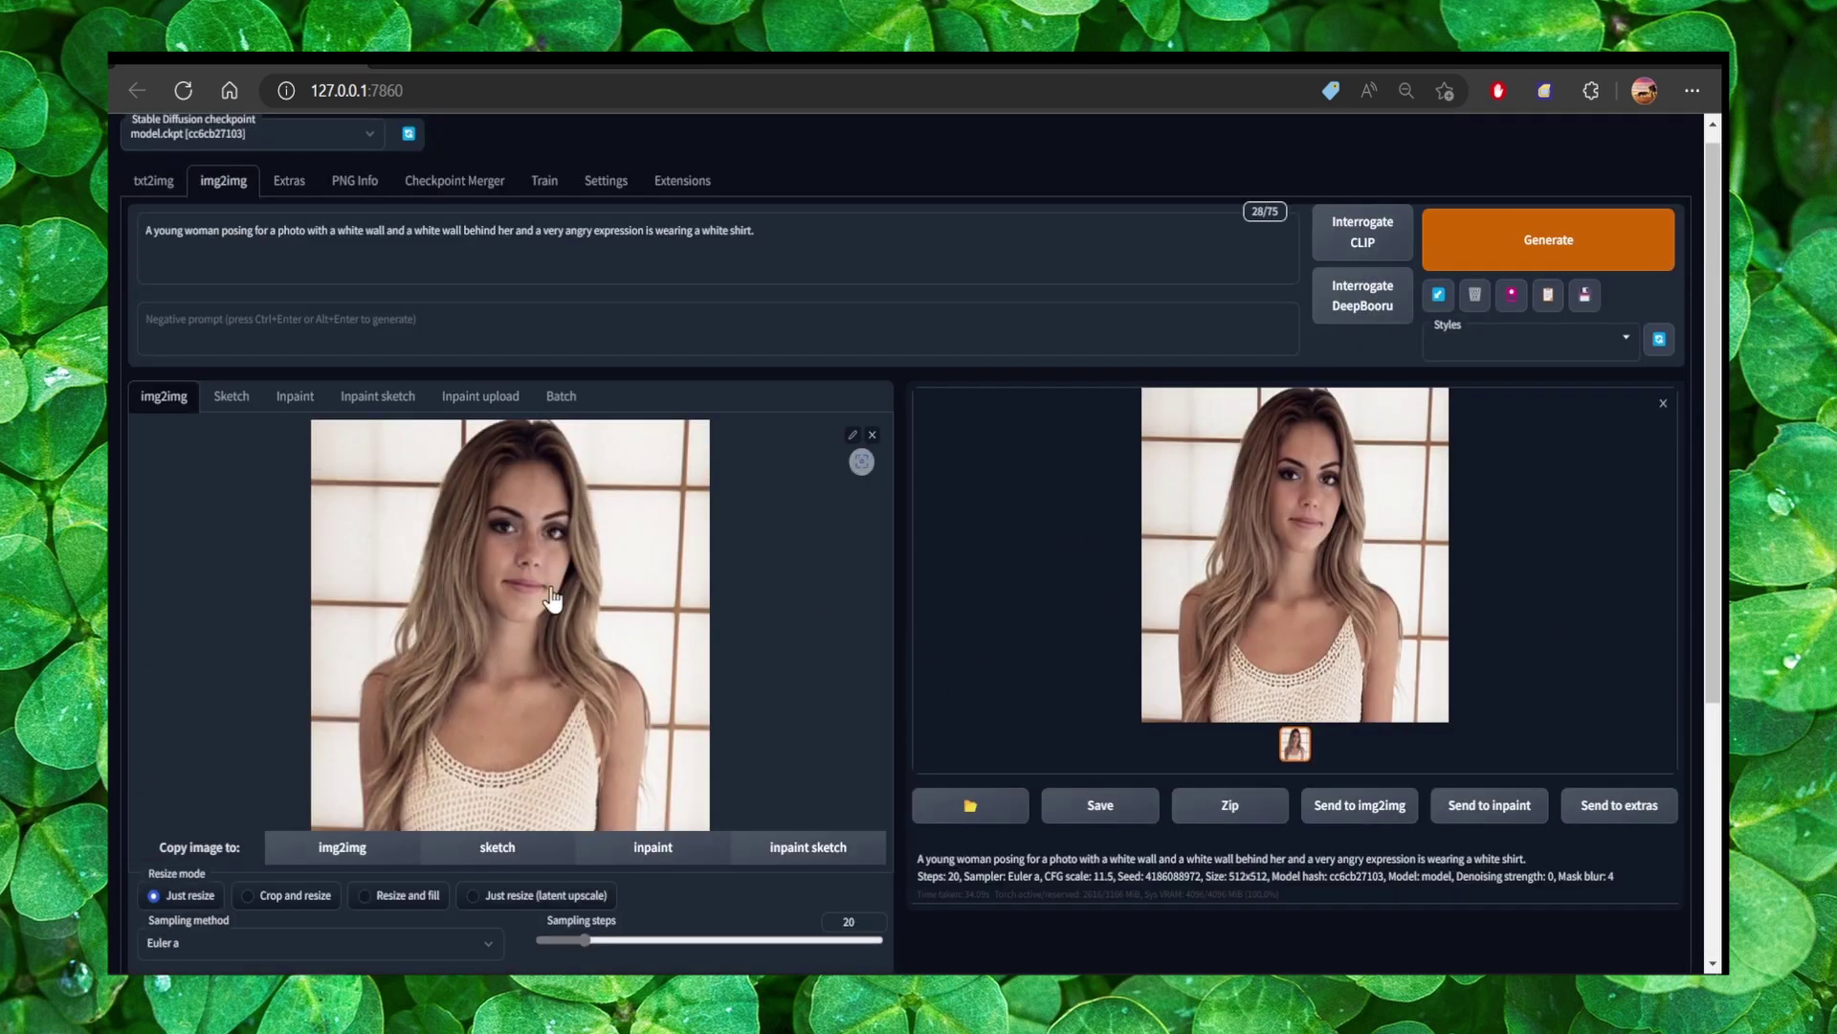
scroll(565, 630, "down", 3)
scroll(608, 646, "down", 2)
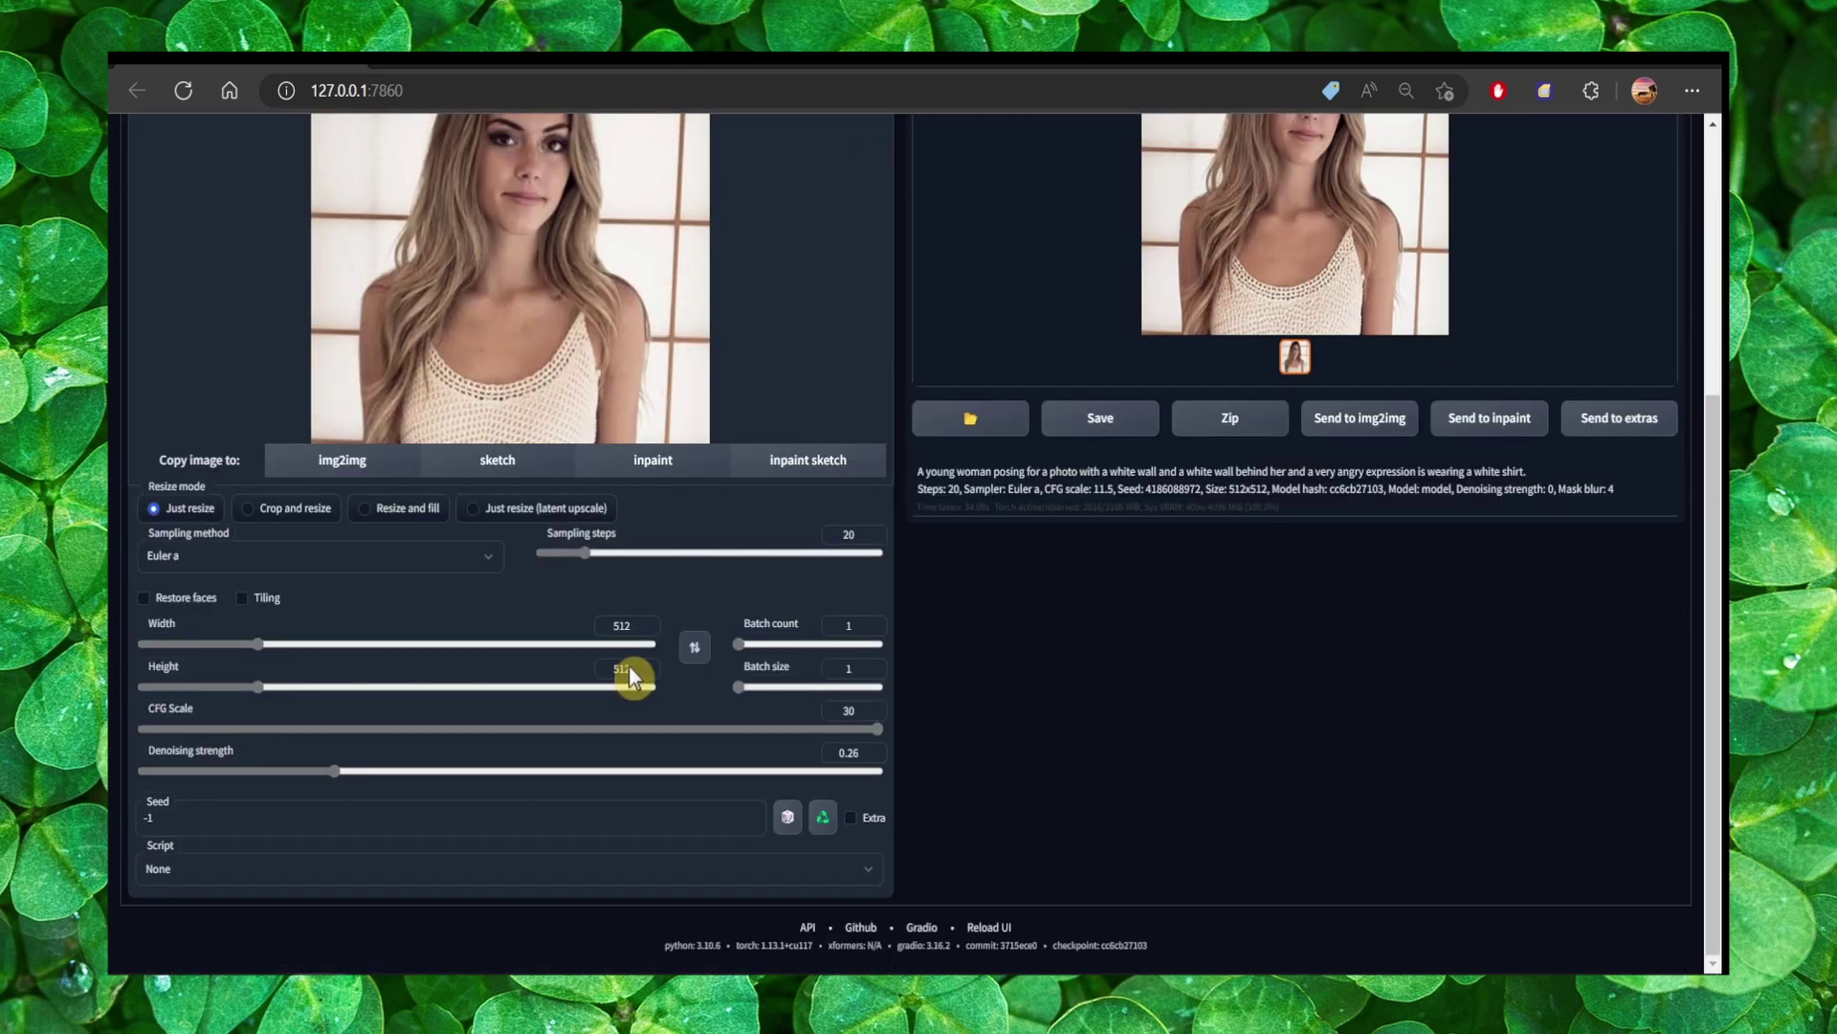
left_click_drag(831, 726, 397, 733)
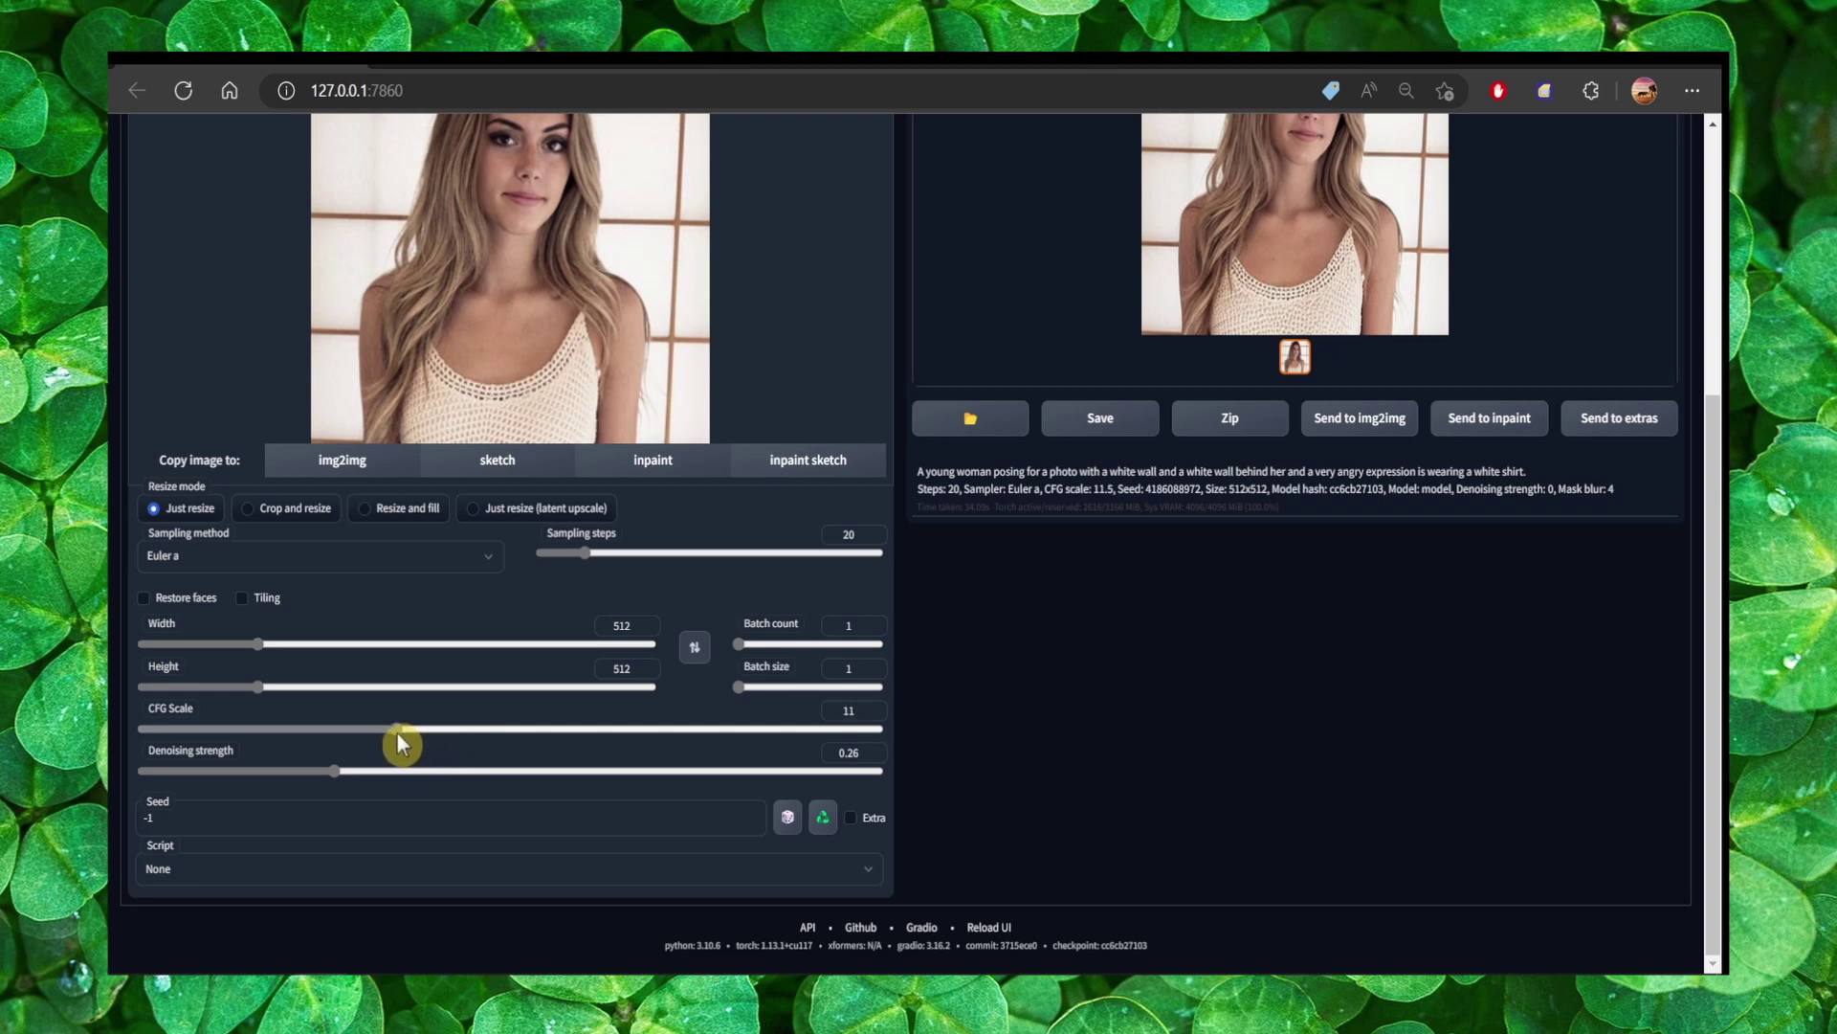
- Generate a new img2img image from the source portrait using the current prompt and settings
scroll(496, 708, "up", 1)
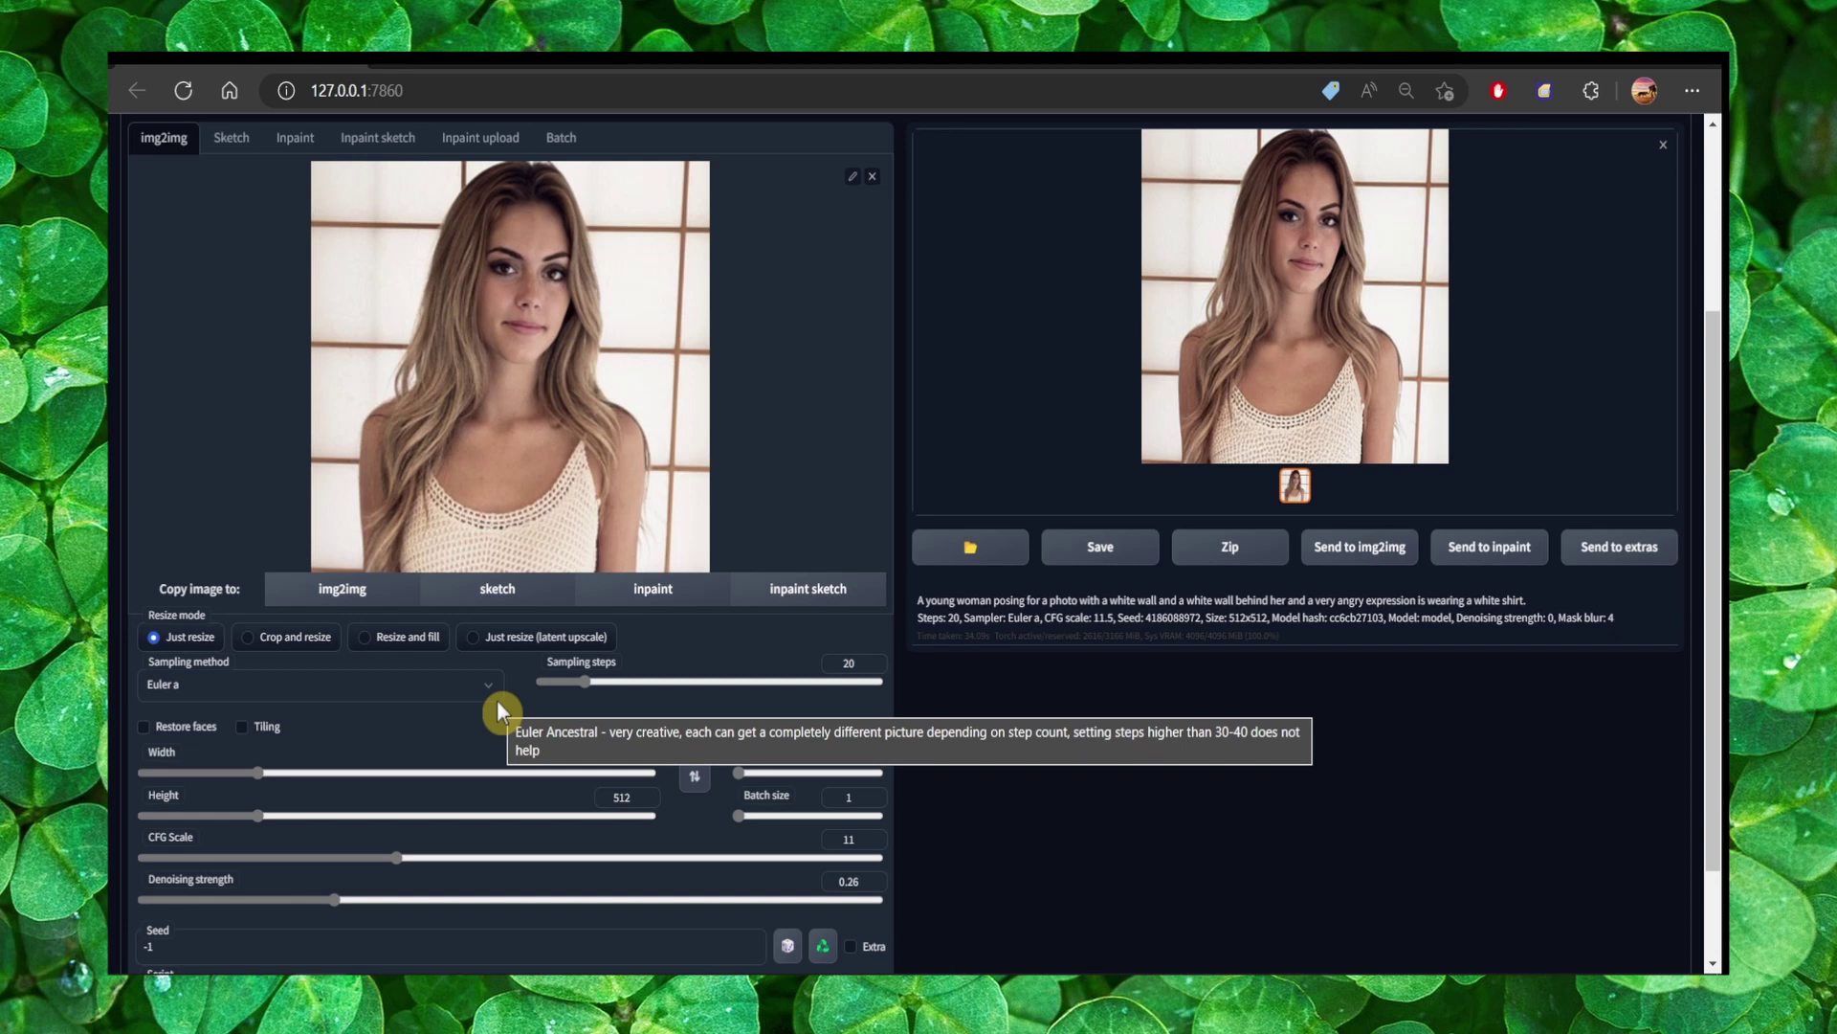
scroll(498, 710, "down", 1)
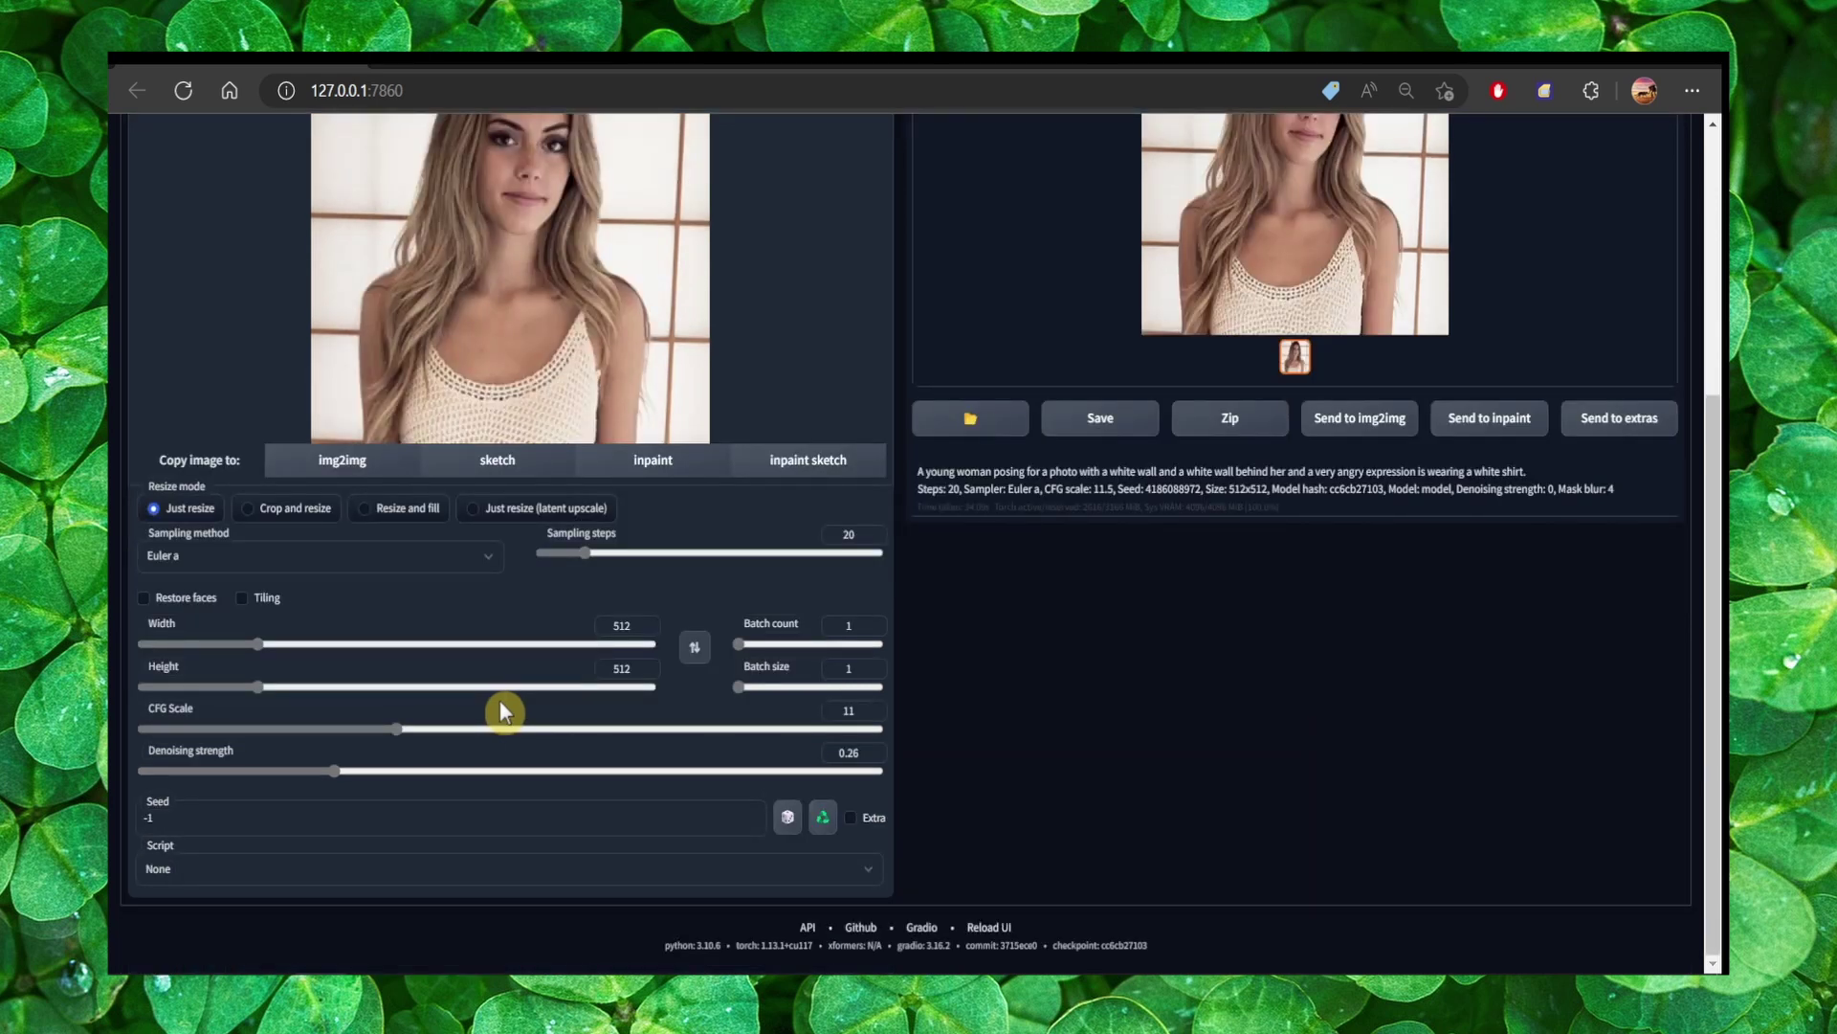
scroll(505, 711, "up", 1)
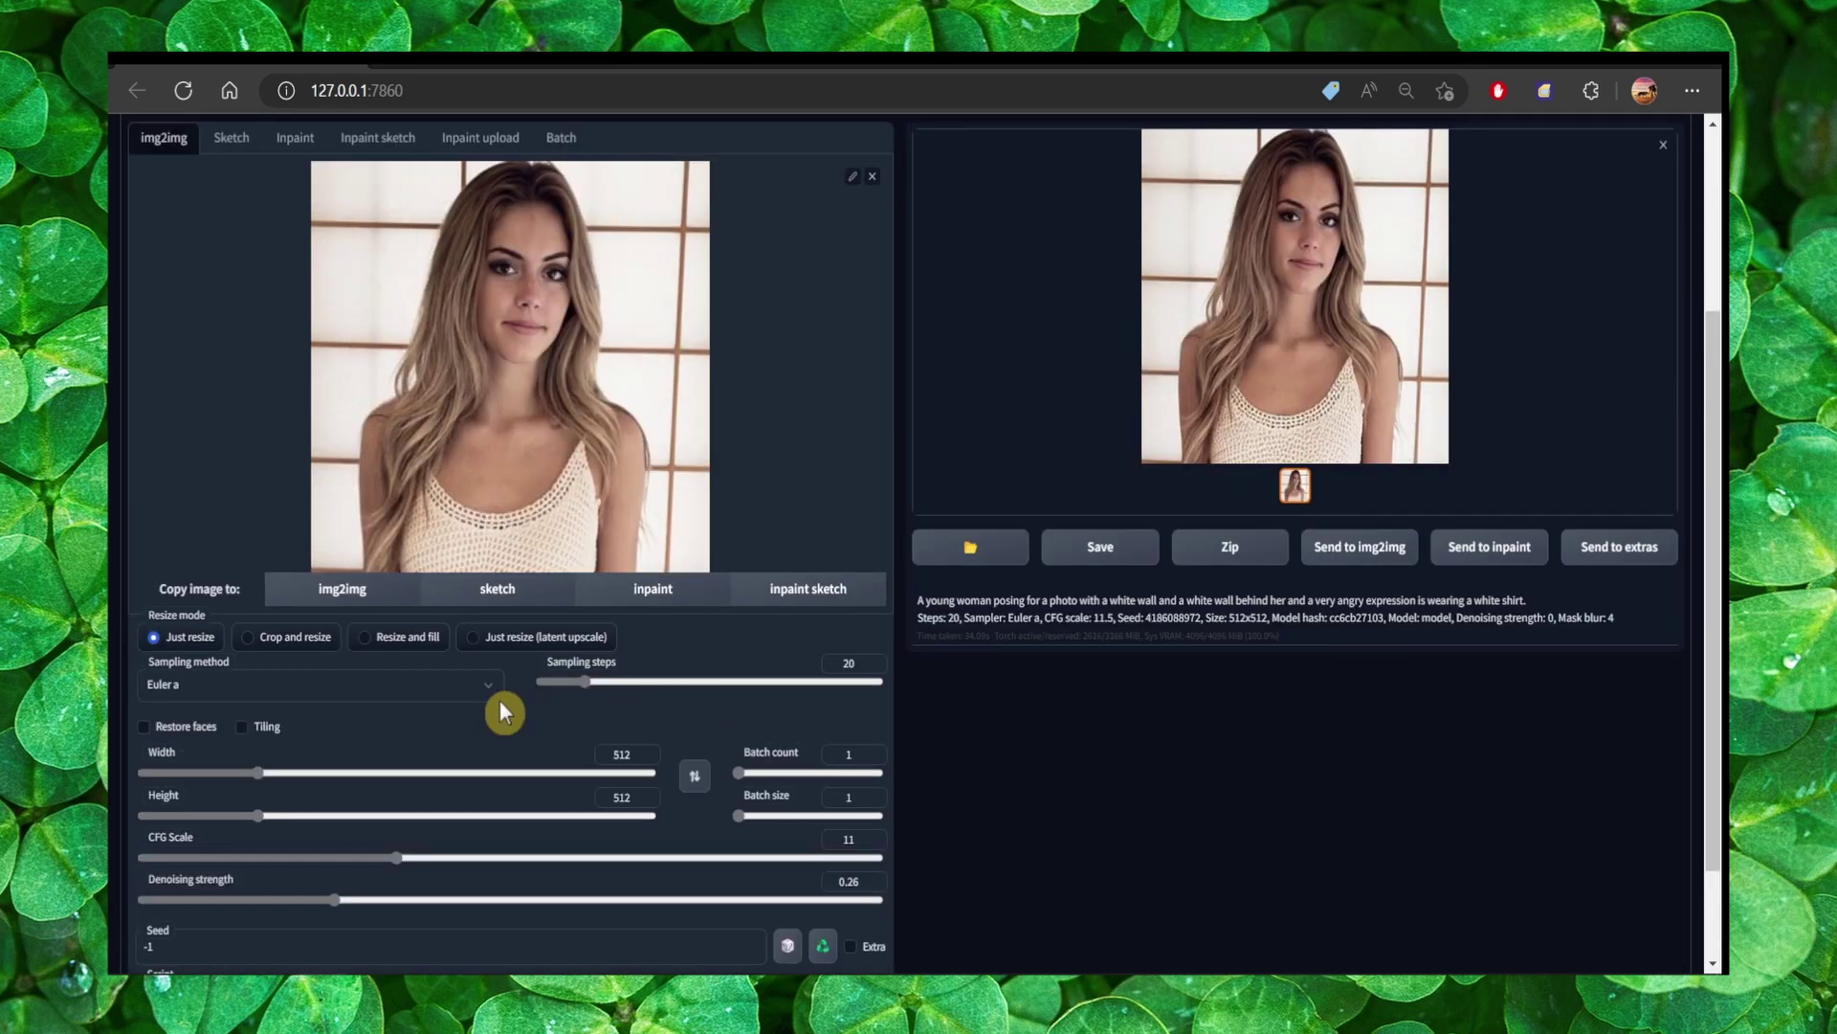
scroll(499, 701, "up", 2)
scroll(499, 701, "down", 2)
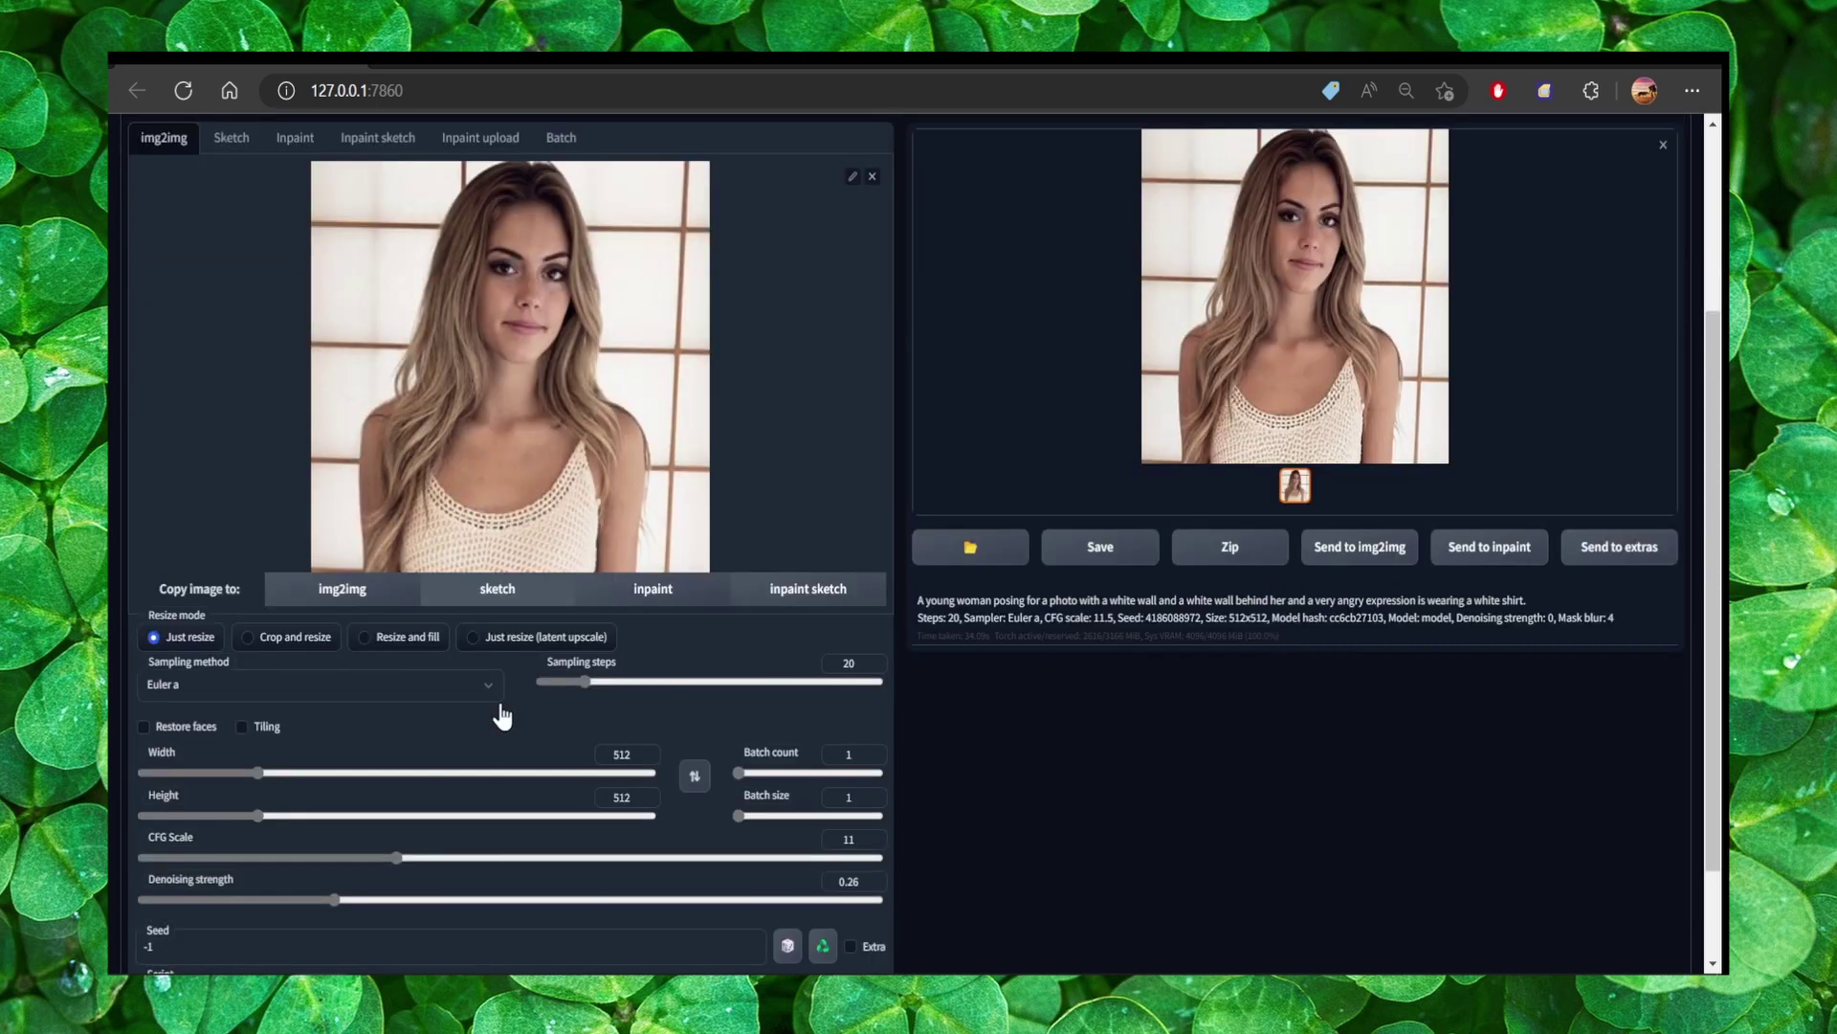
scroll(504, 712, "down", 1)
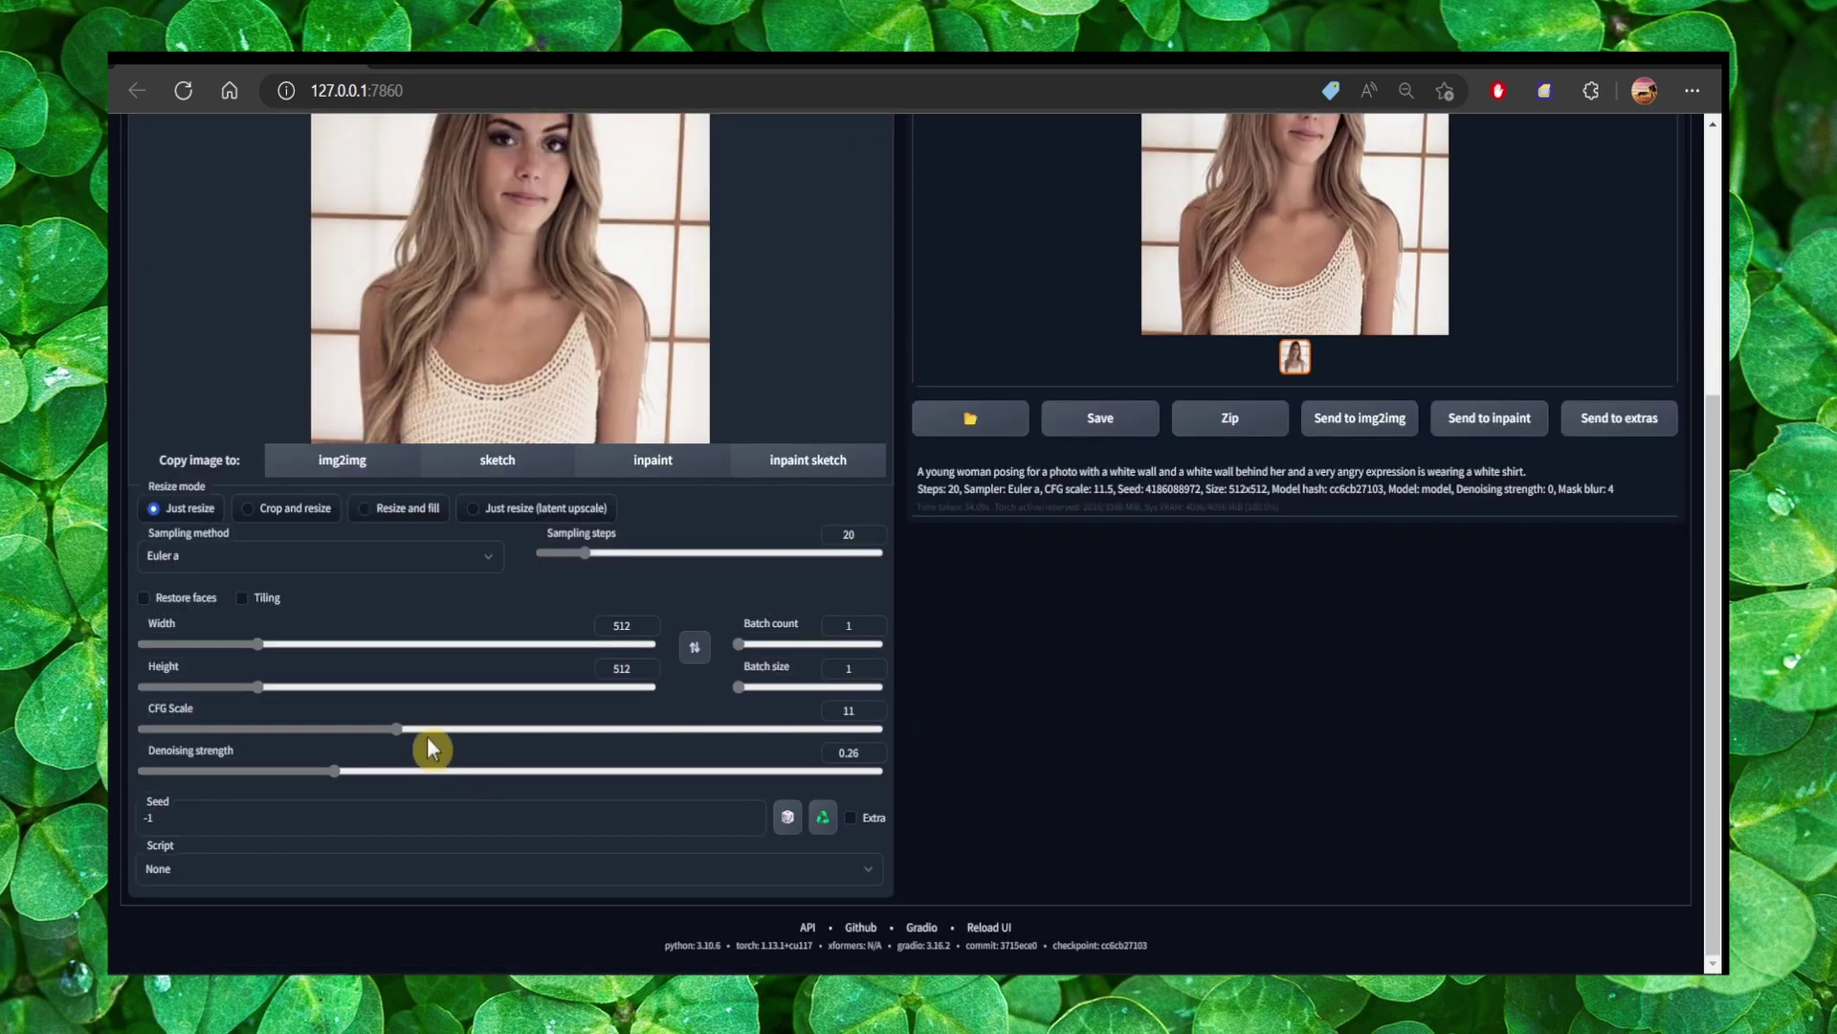
scroll(427, 735, "up", 3)
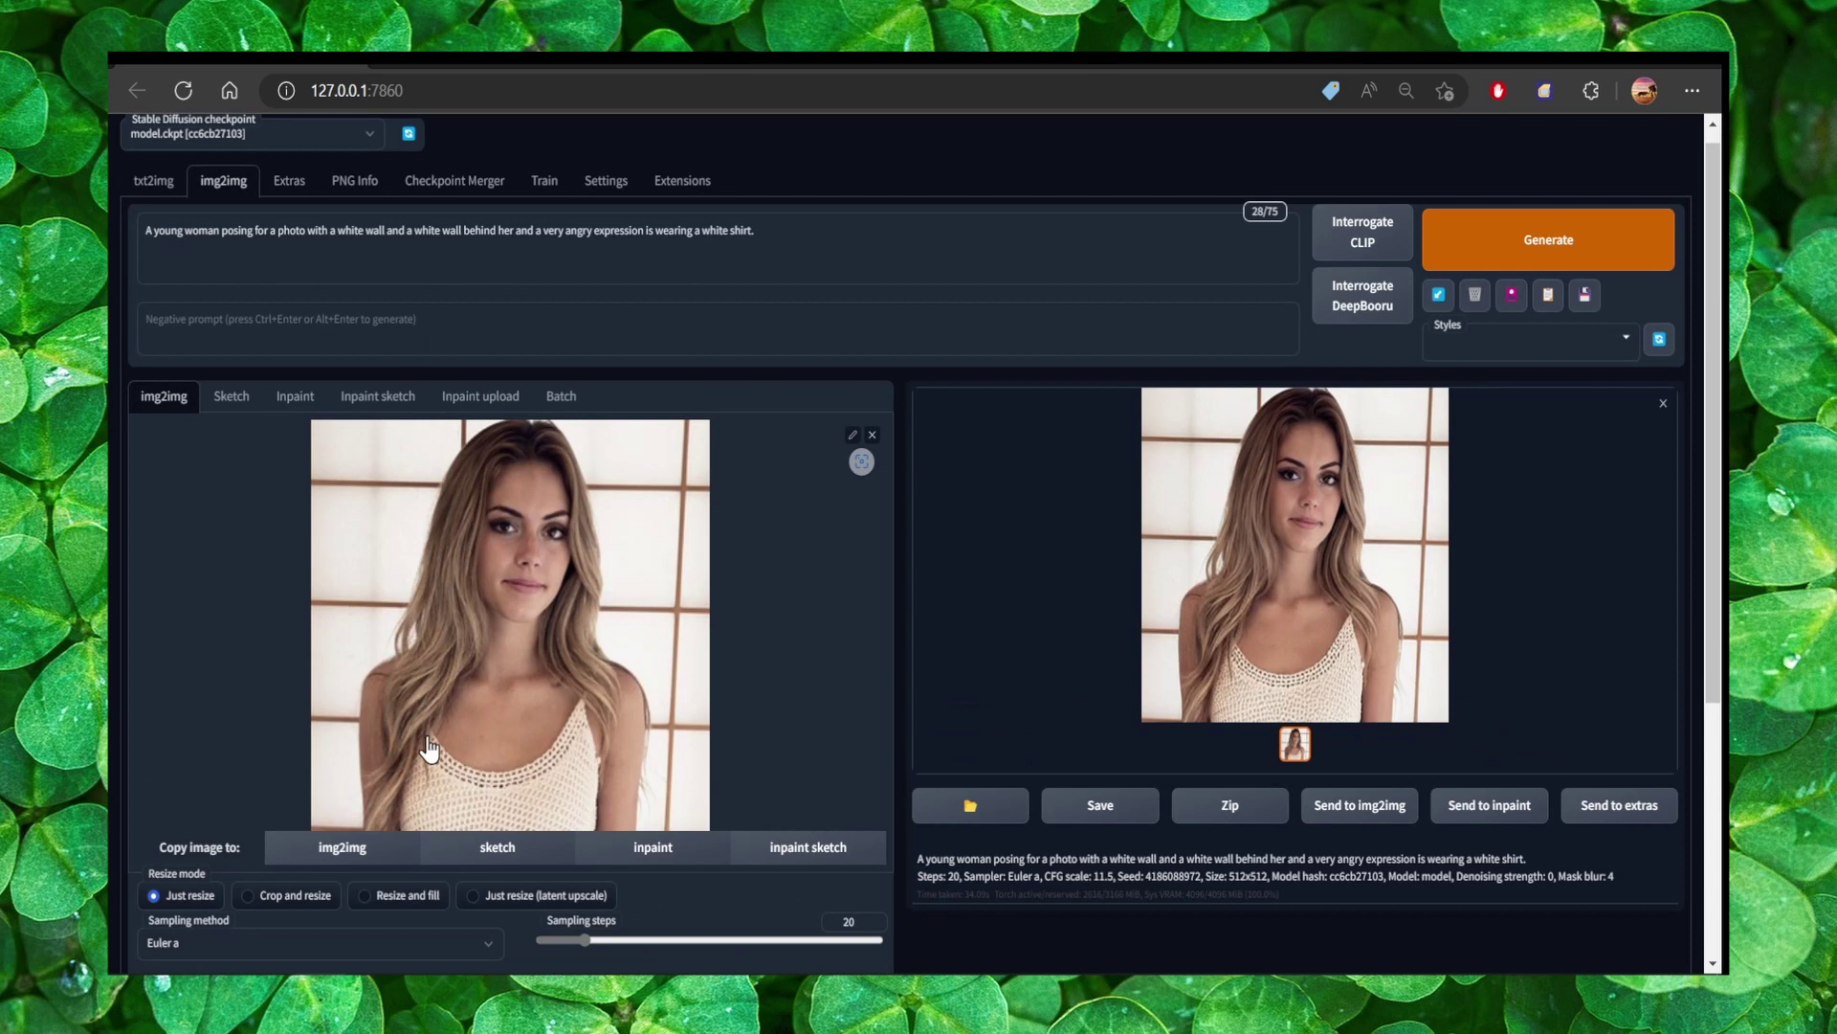
scroll(428, 752, "down", 1)
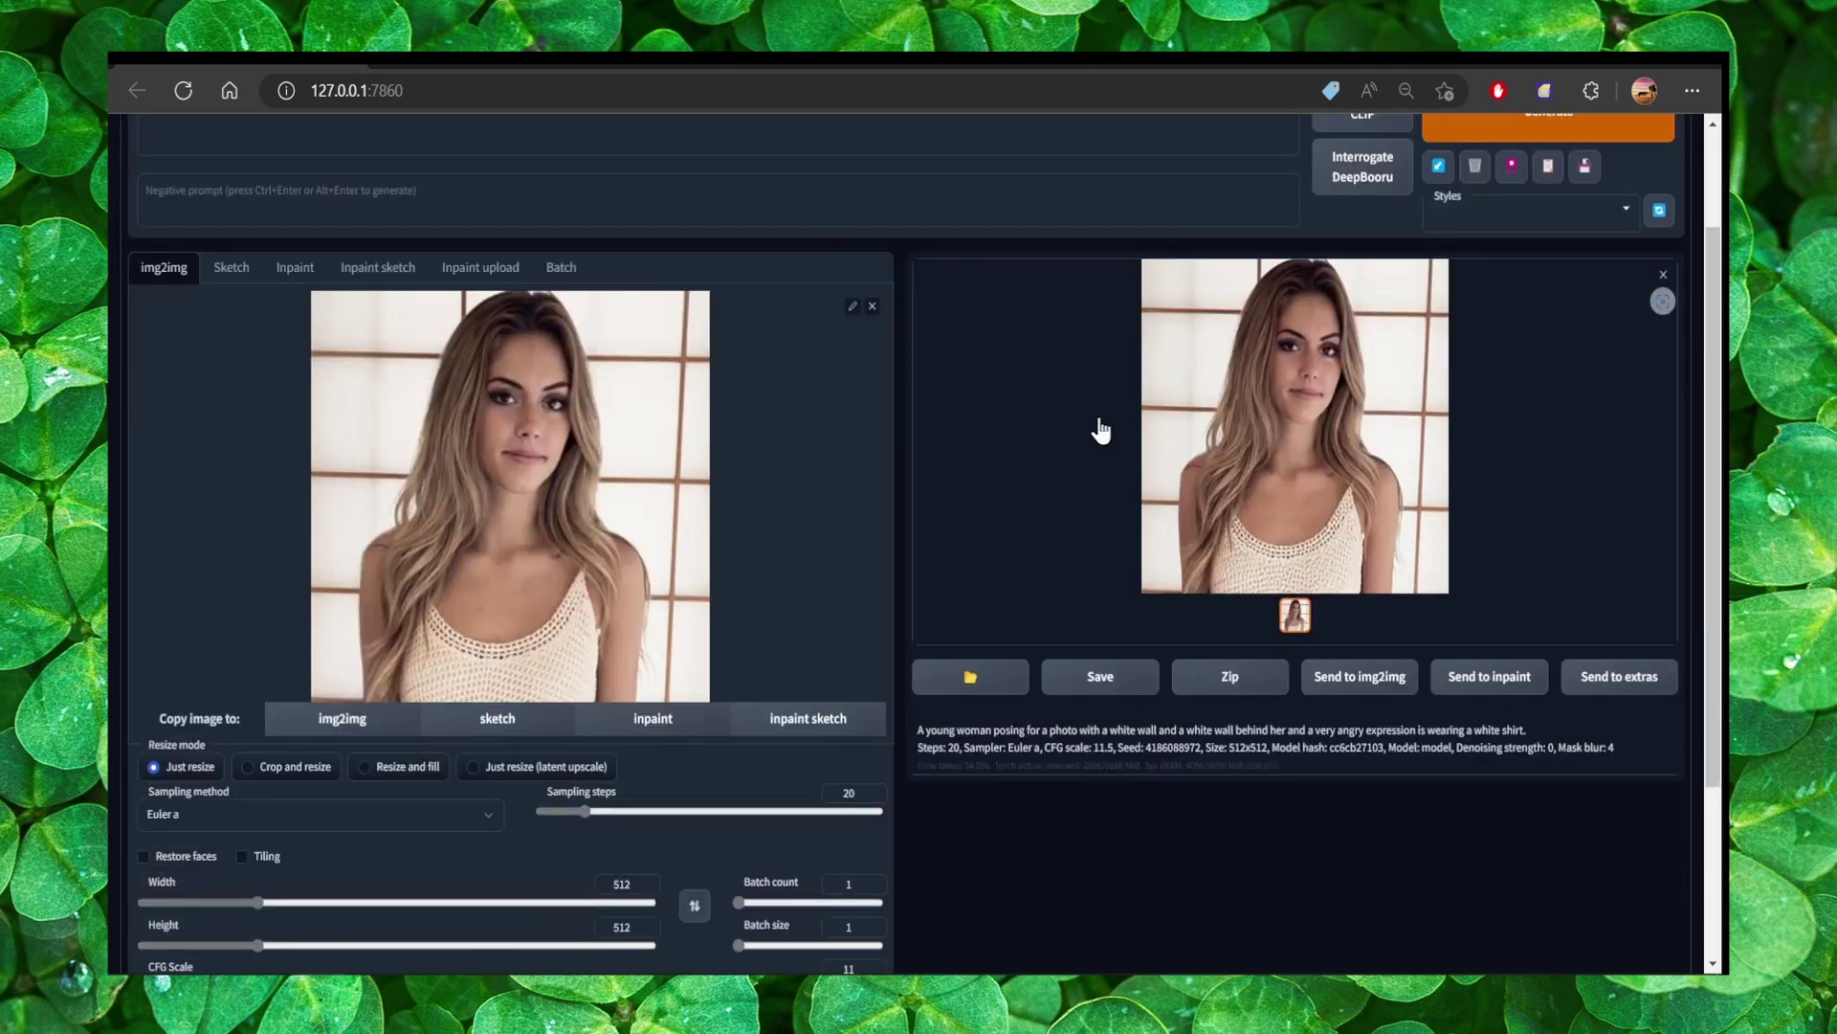
scroll(1101, 431, "up", 2)
left_click(1450, 280)
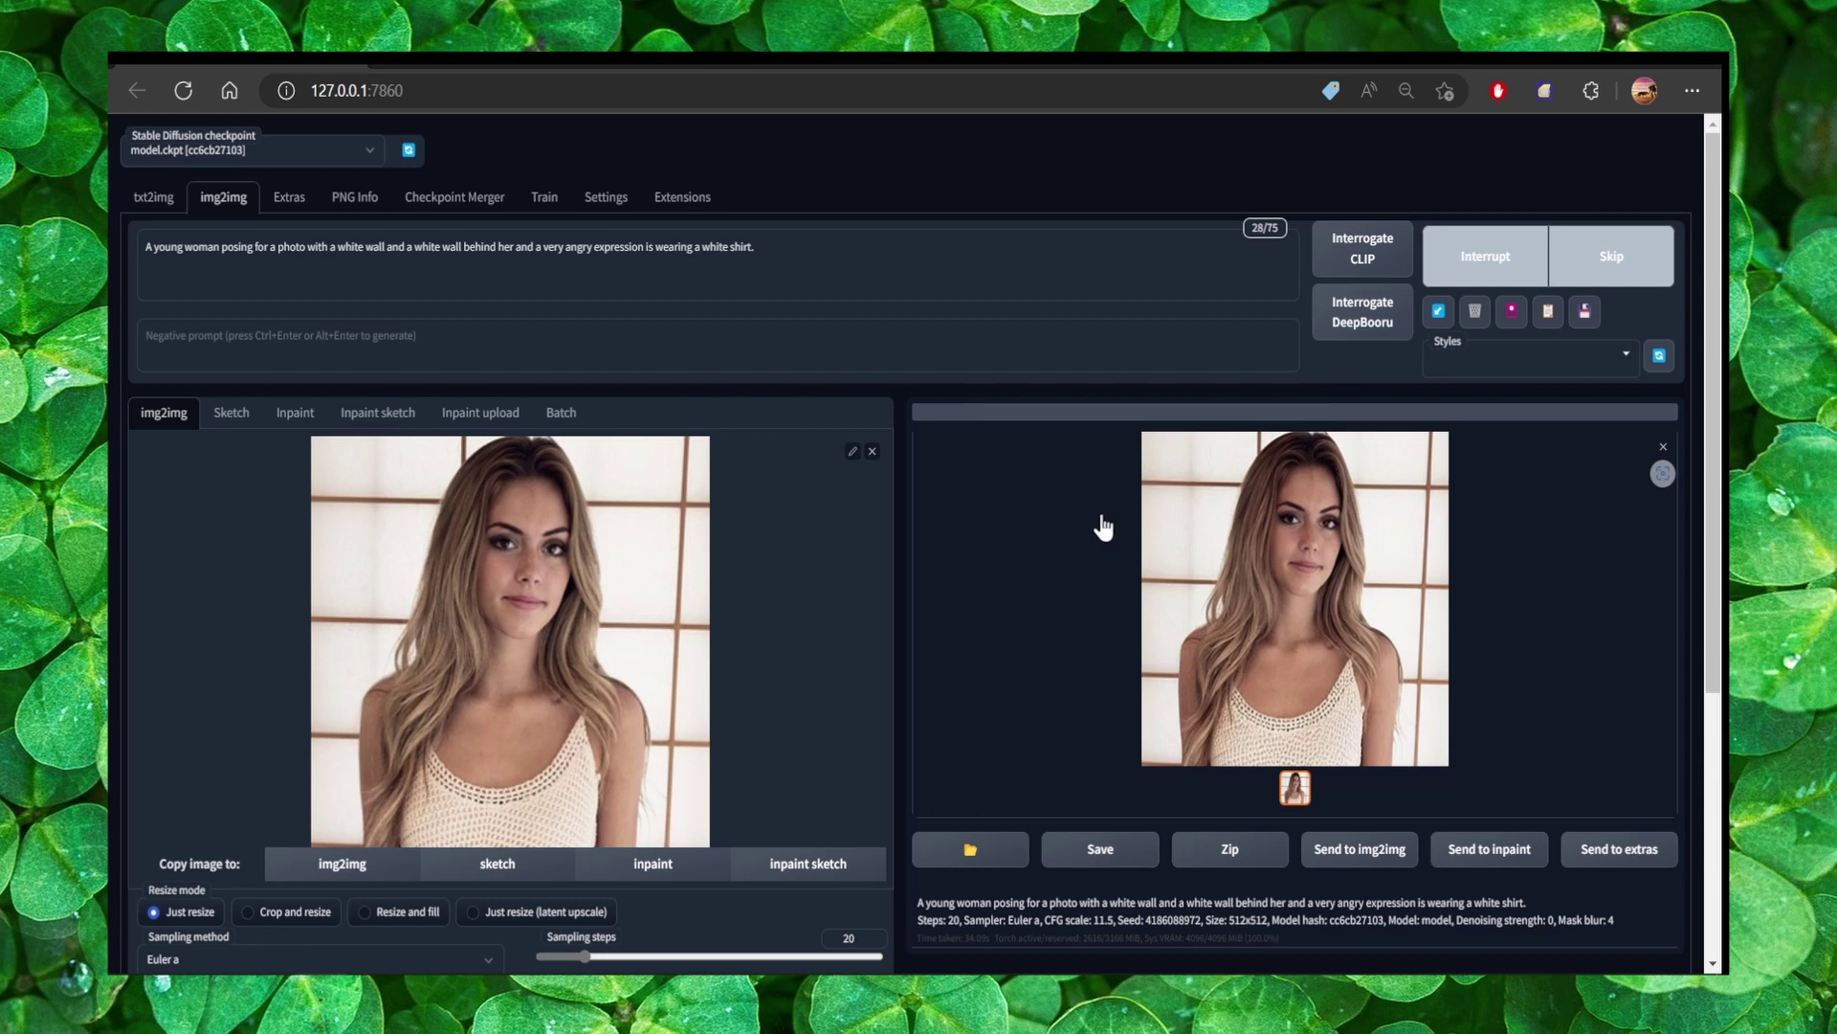
- Open the generated portrait at full size to examine the facial expression, and close the preview
scroll(1103, 526, "down", 4)
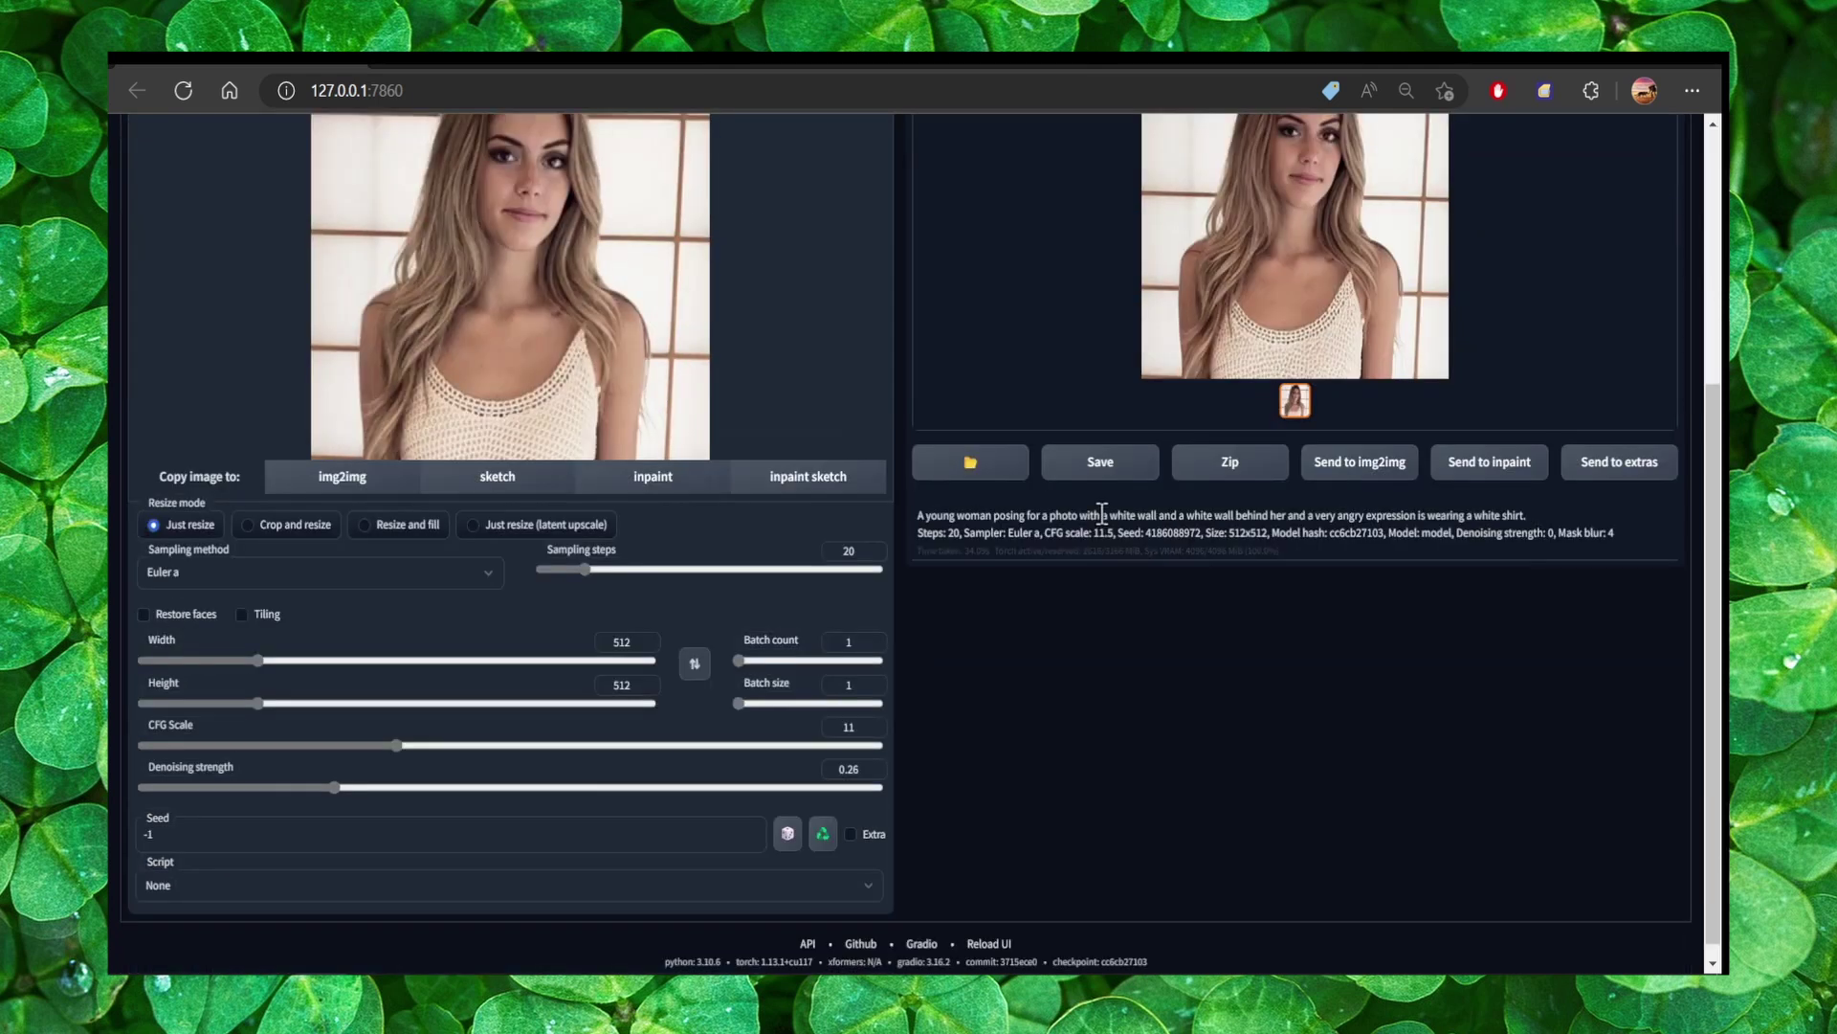
scroll(1103, 526, "up", 4)
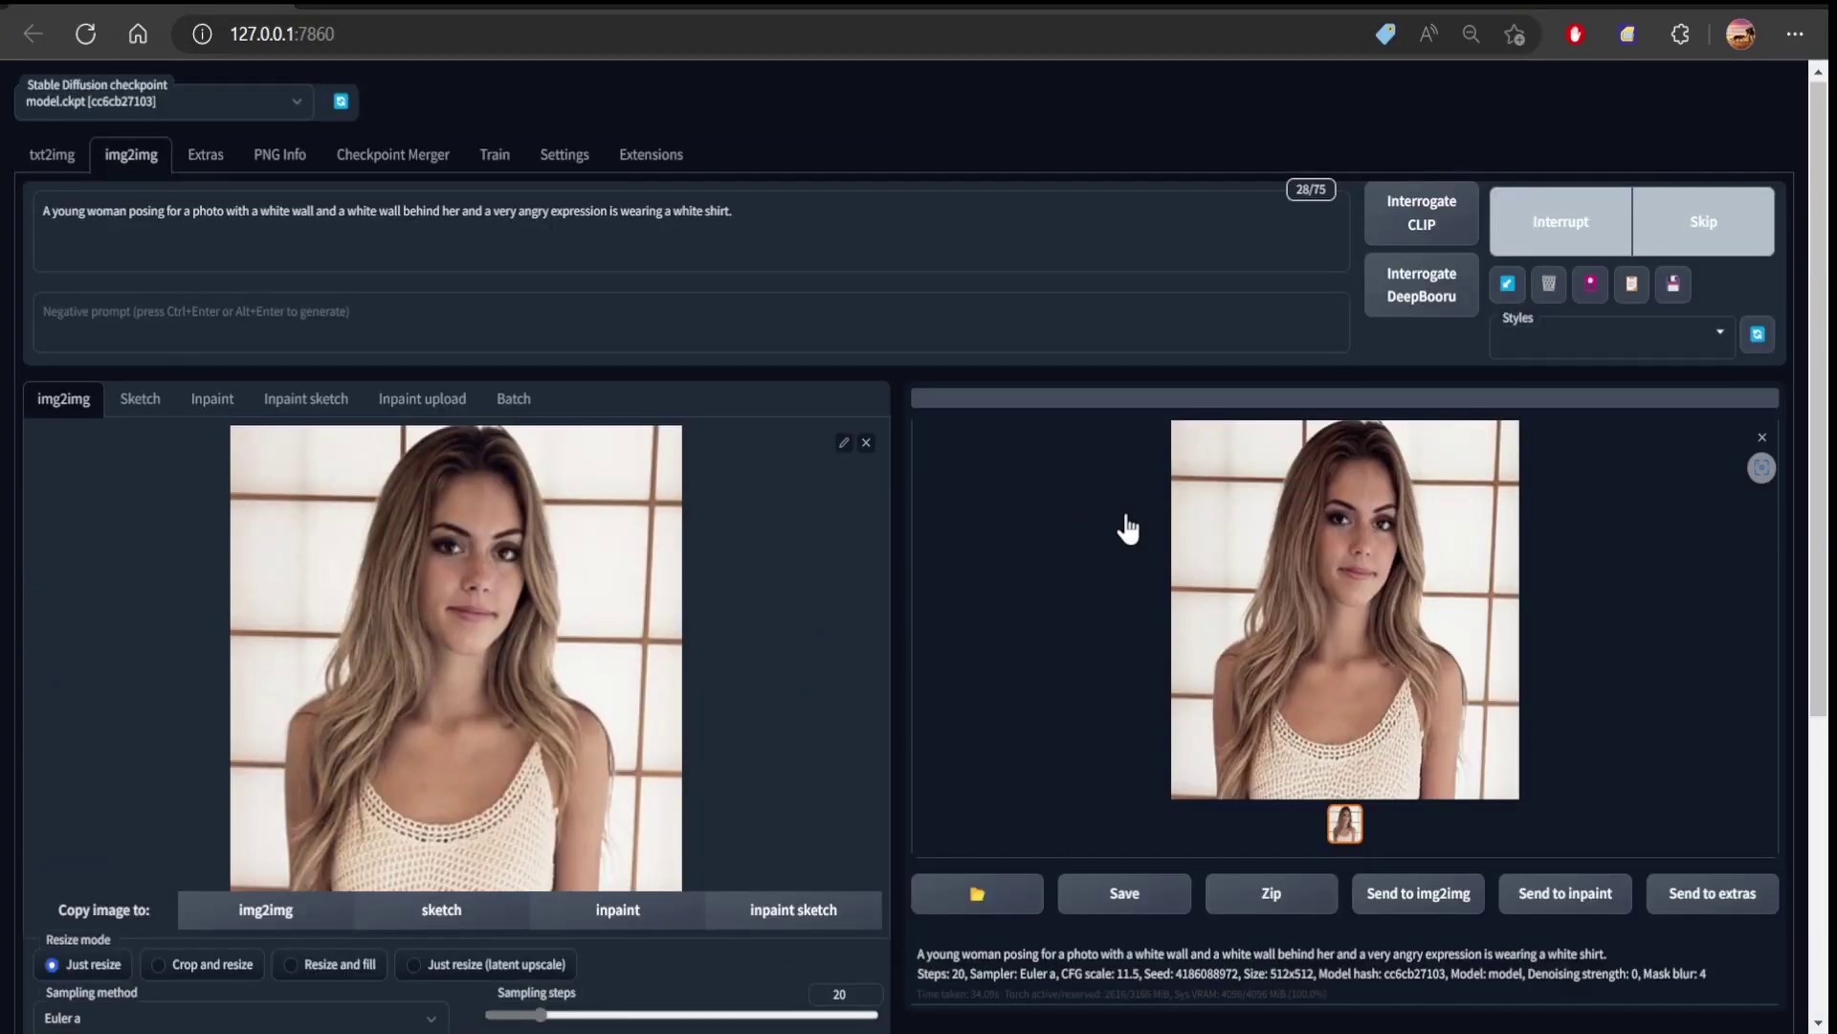
scroll(1128, 529, "down", 5)
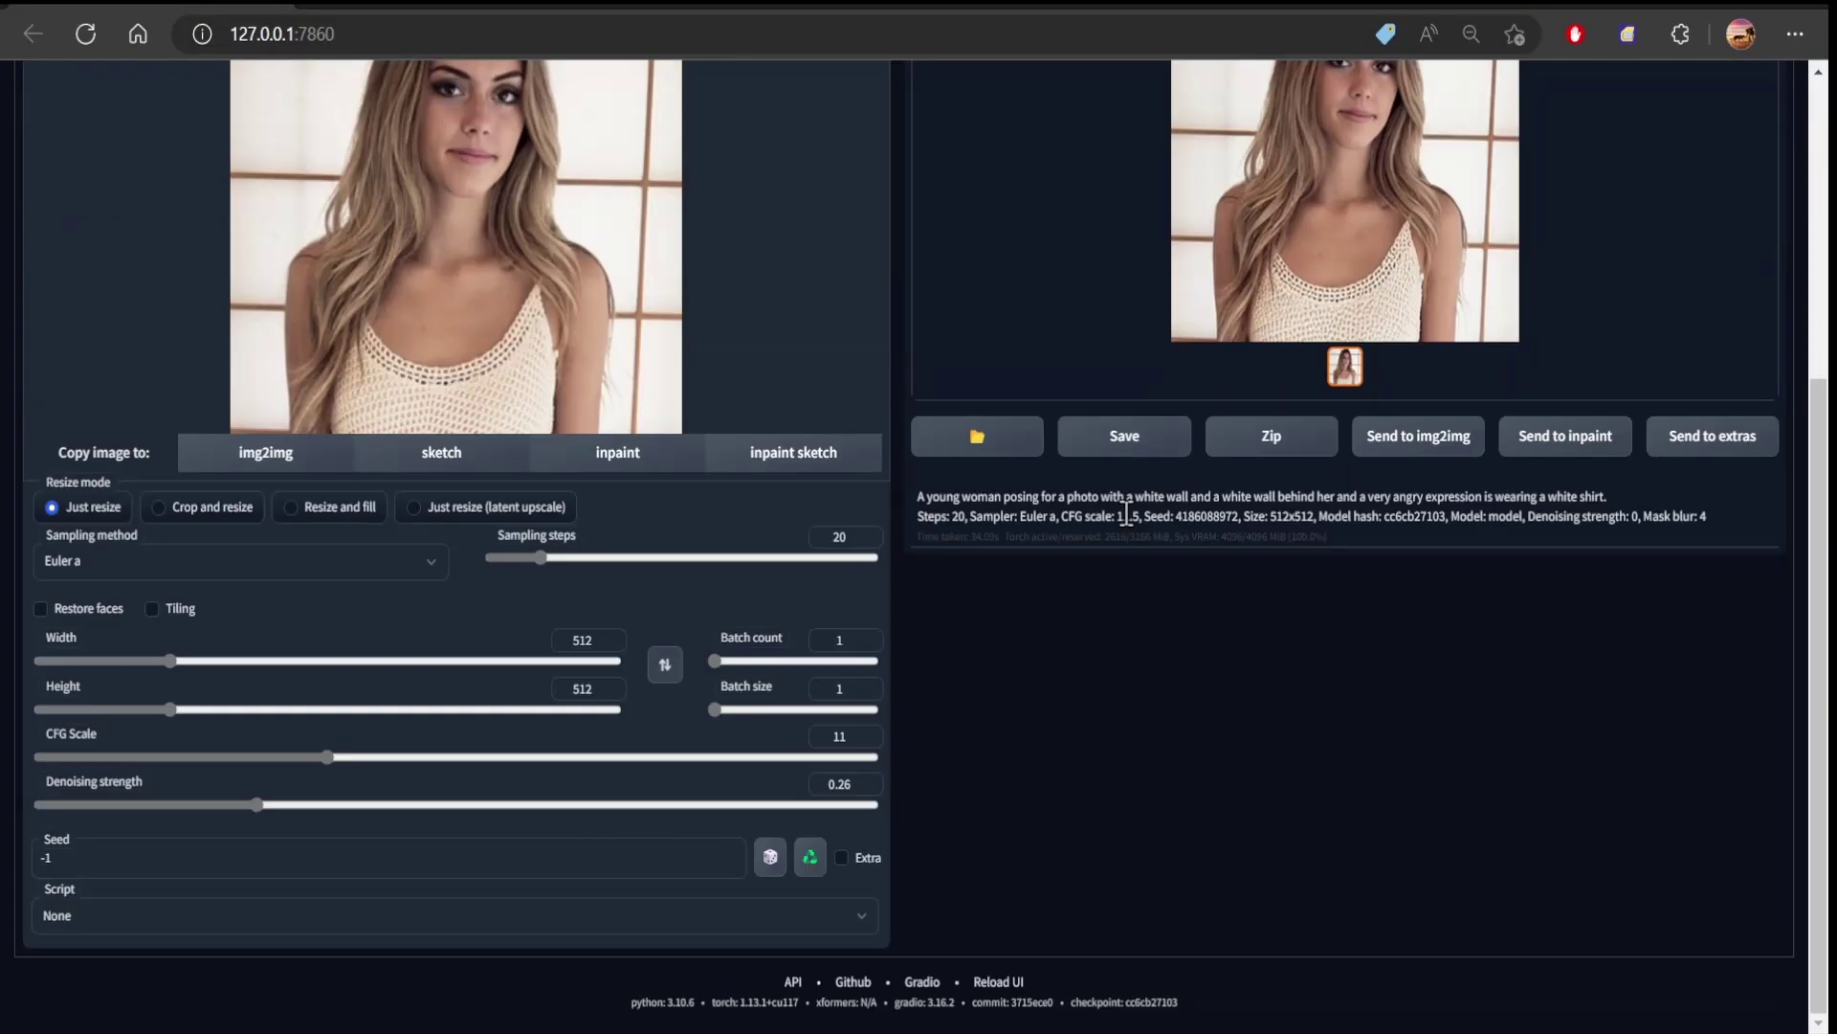
scroll(1127, 517, "up", 5)
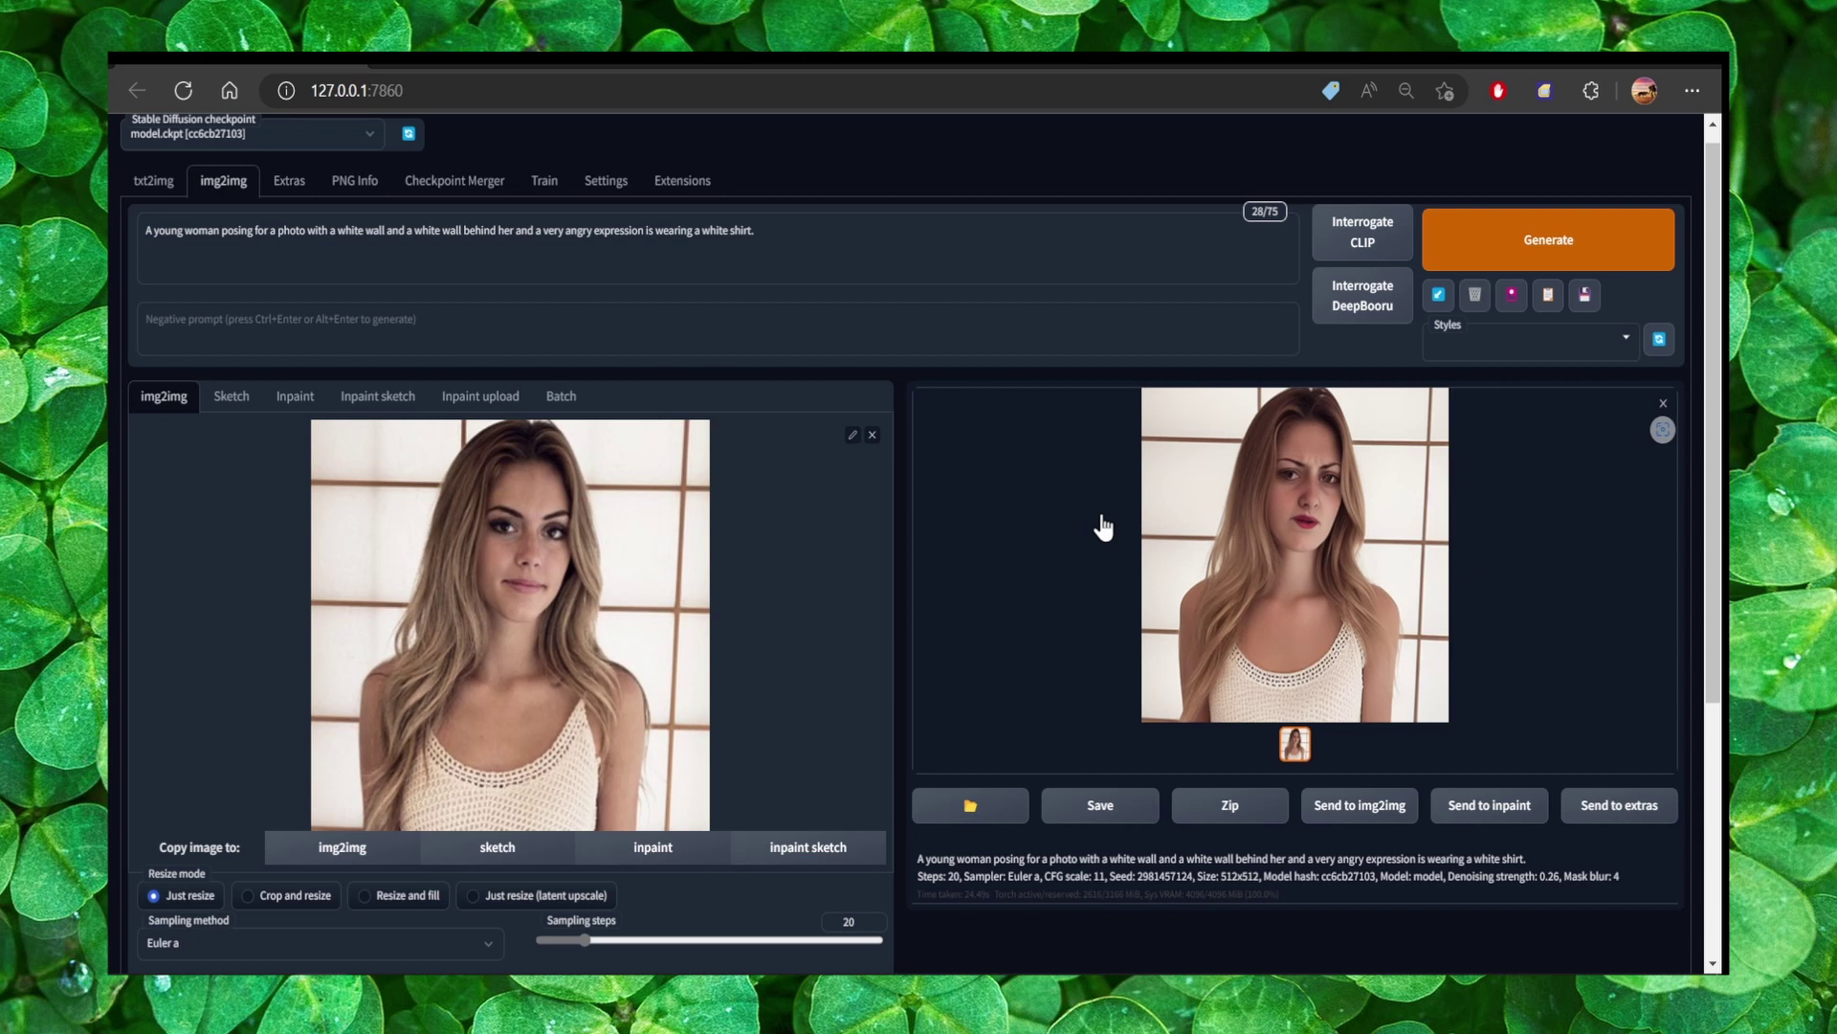
left_click(1196, 523)
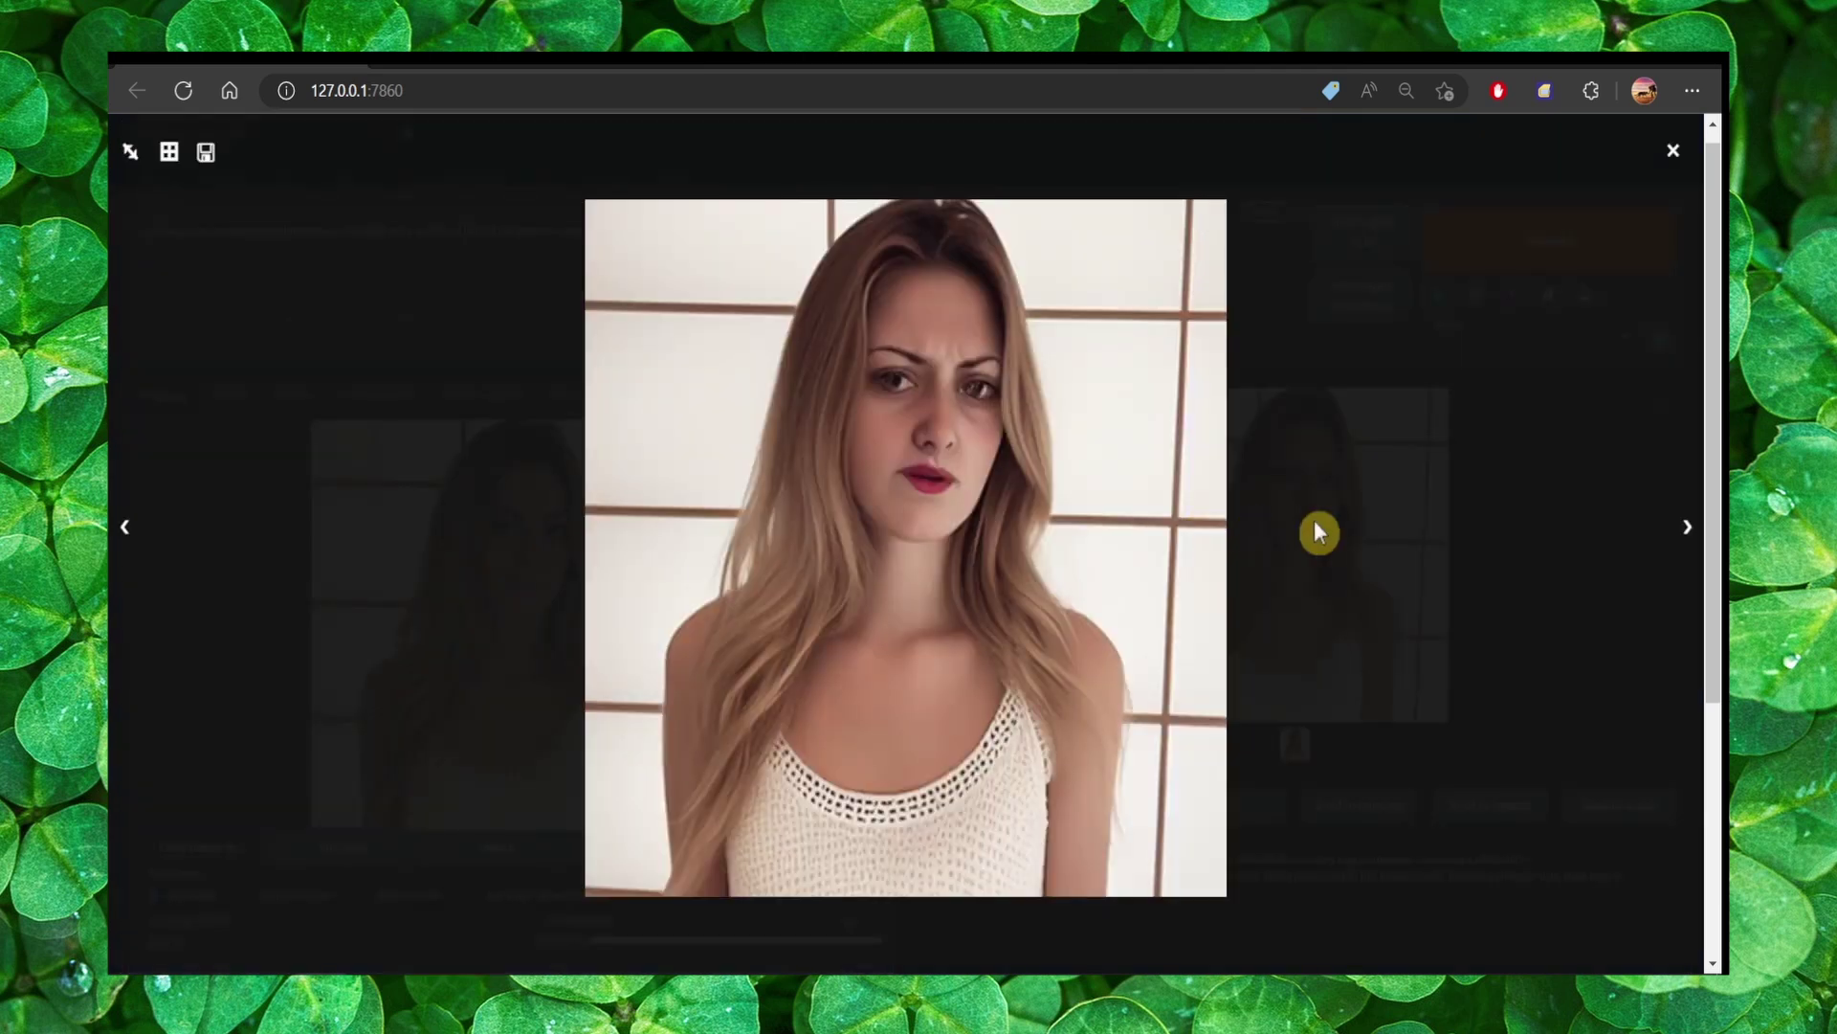
left_click(1263, 526)
scroll(739, 603, "up", 1)
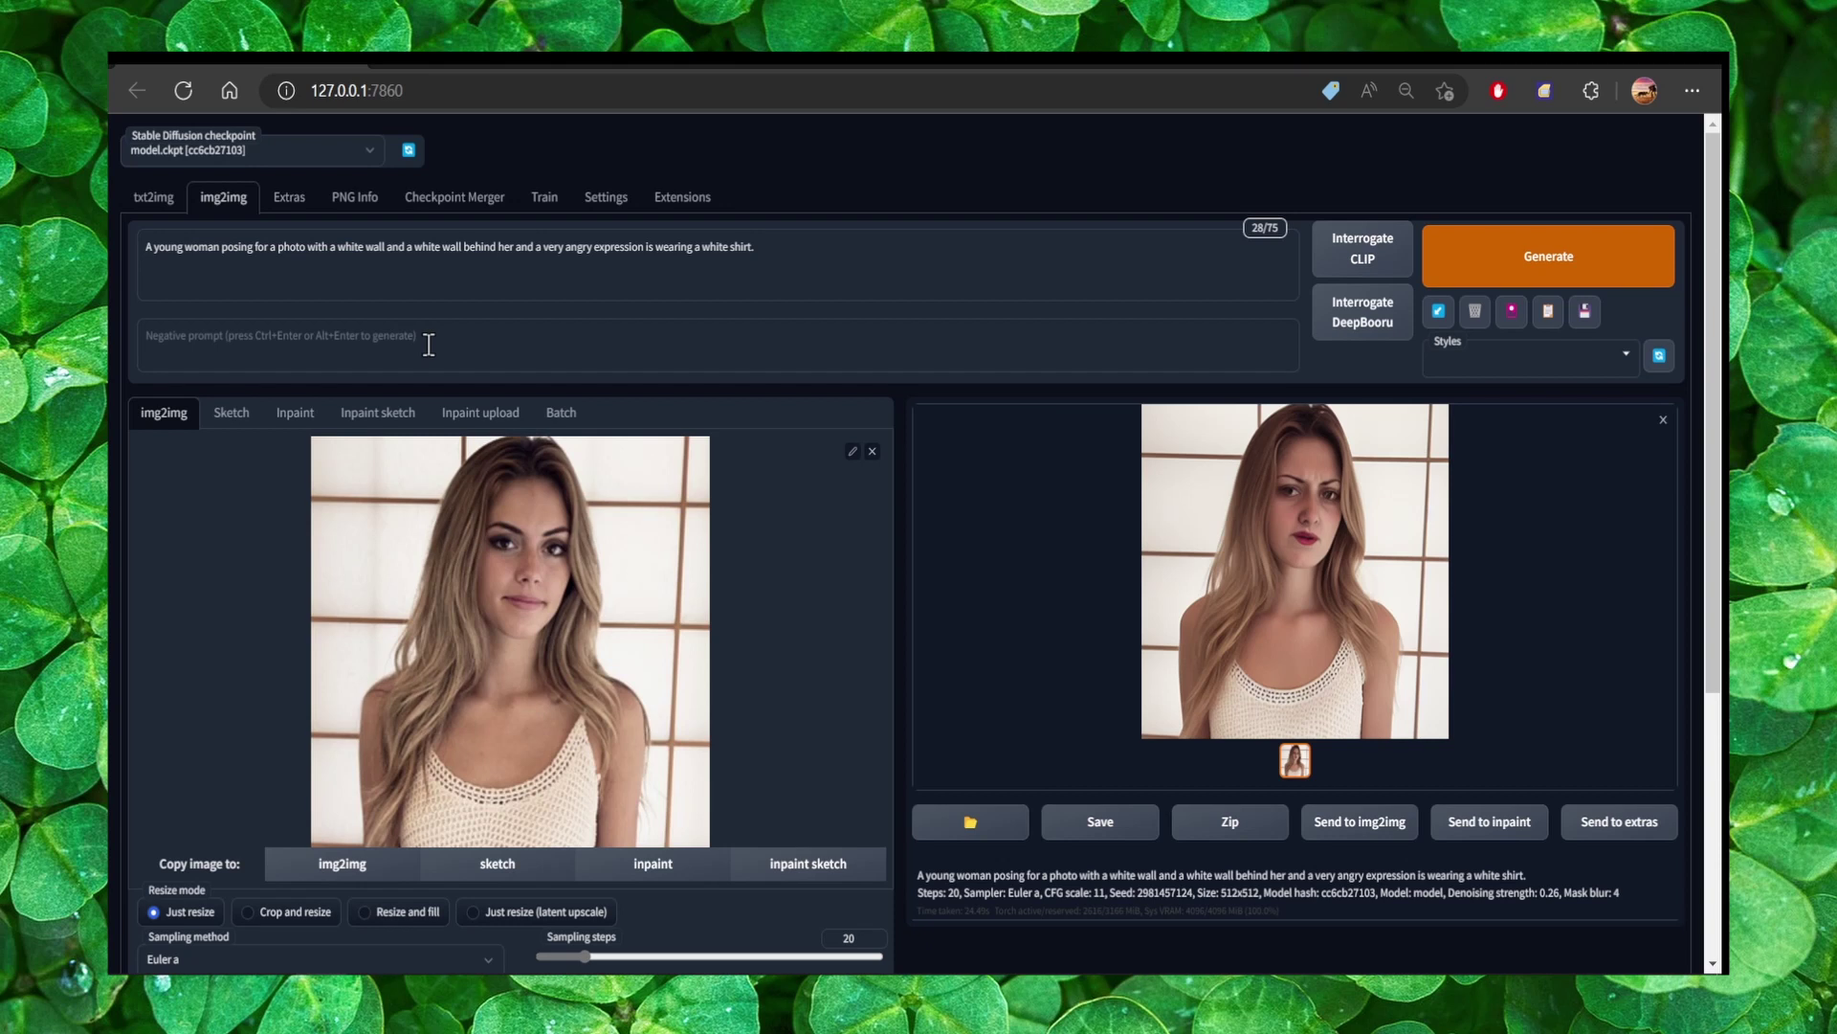
left_click_drag(539, 247, 629, 247)
left_click(621, 248)
scroll(689, 377, "down", 4)
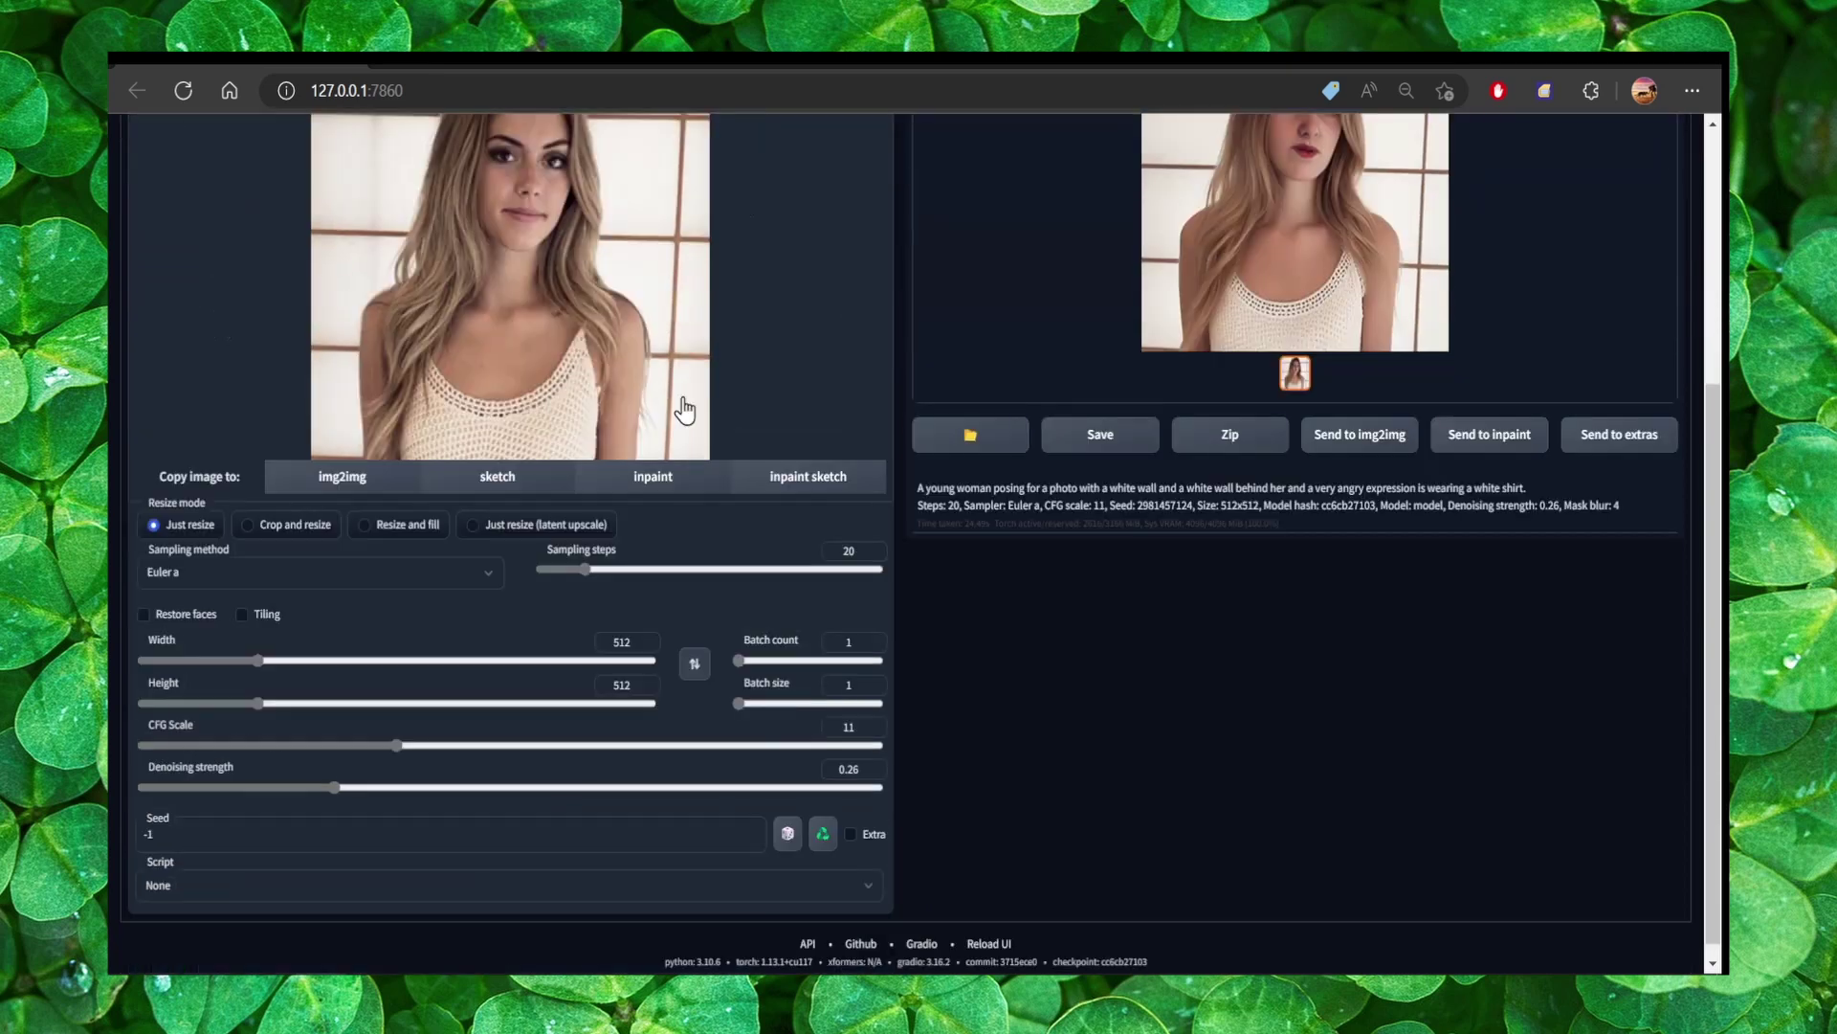
scroll(414, 756, "up", 1)
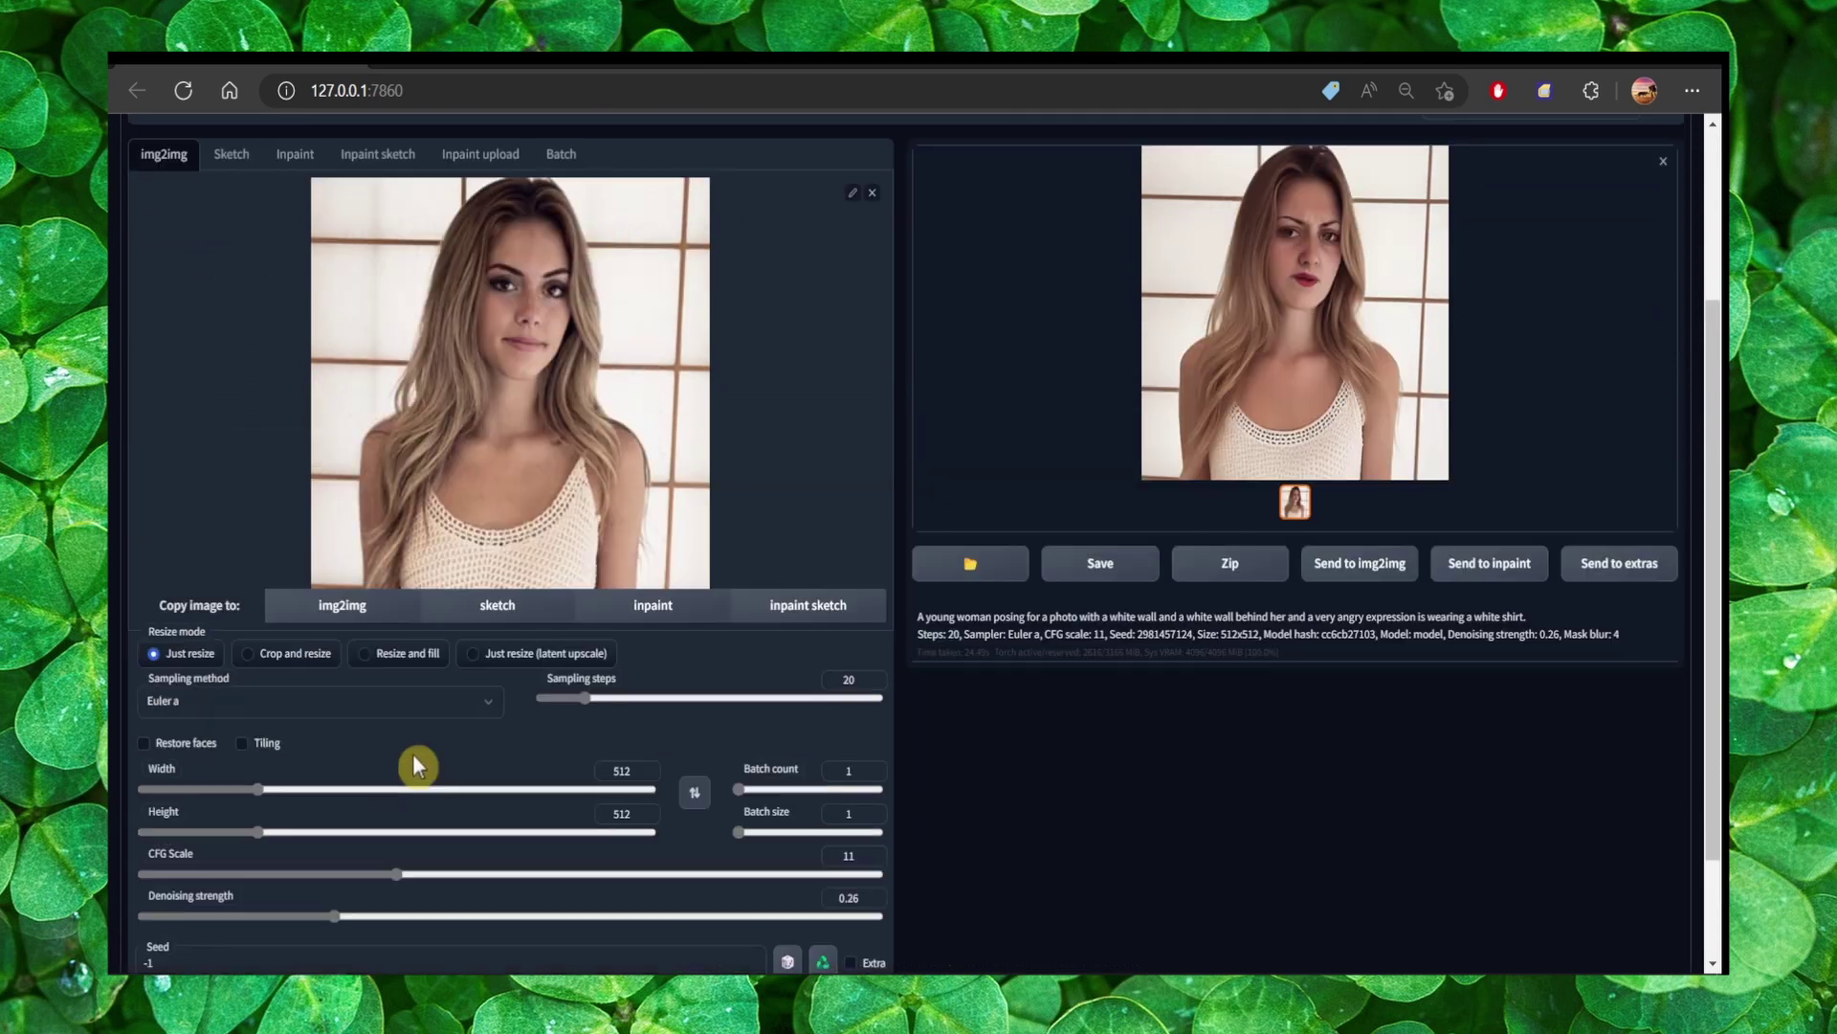
scroll(413, 762, "up", 2)
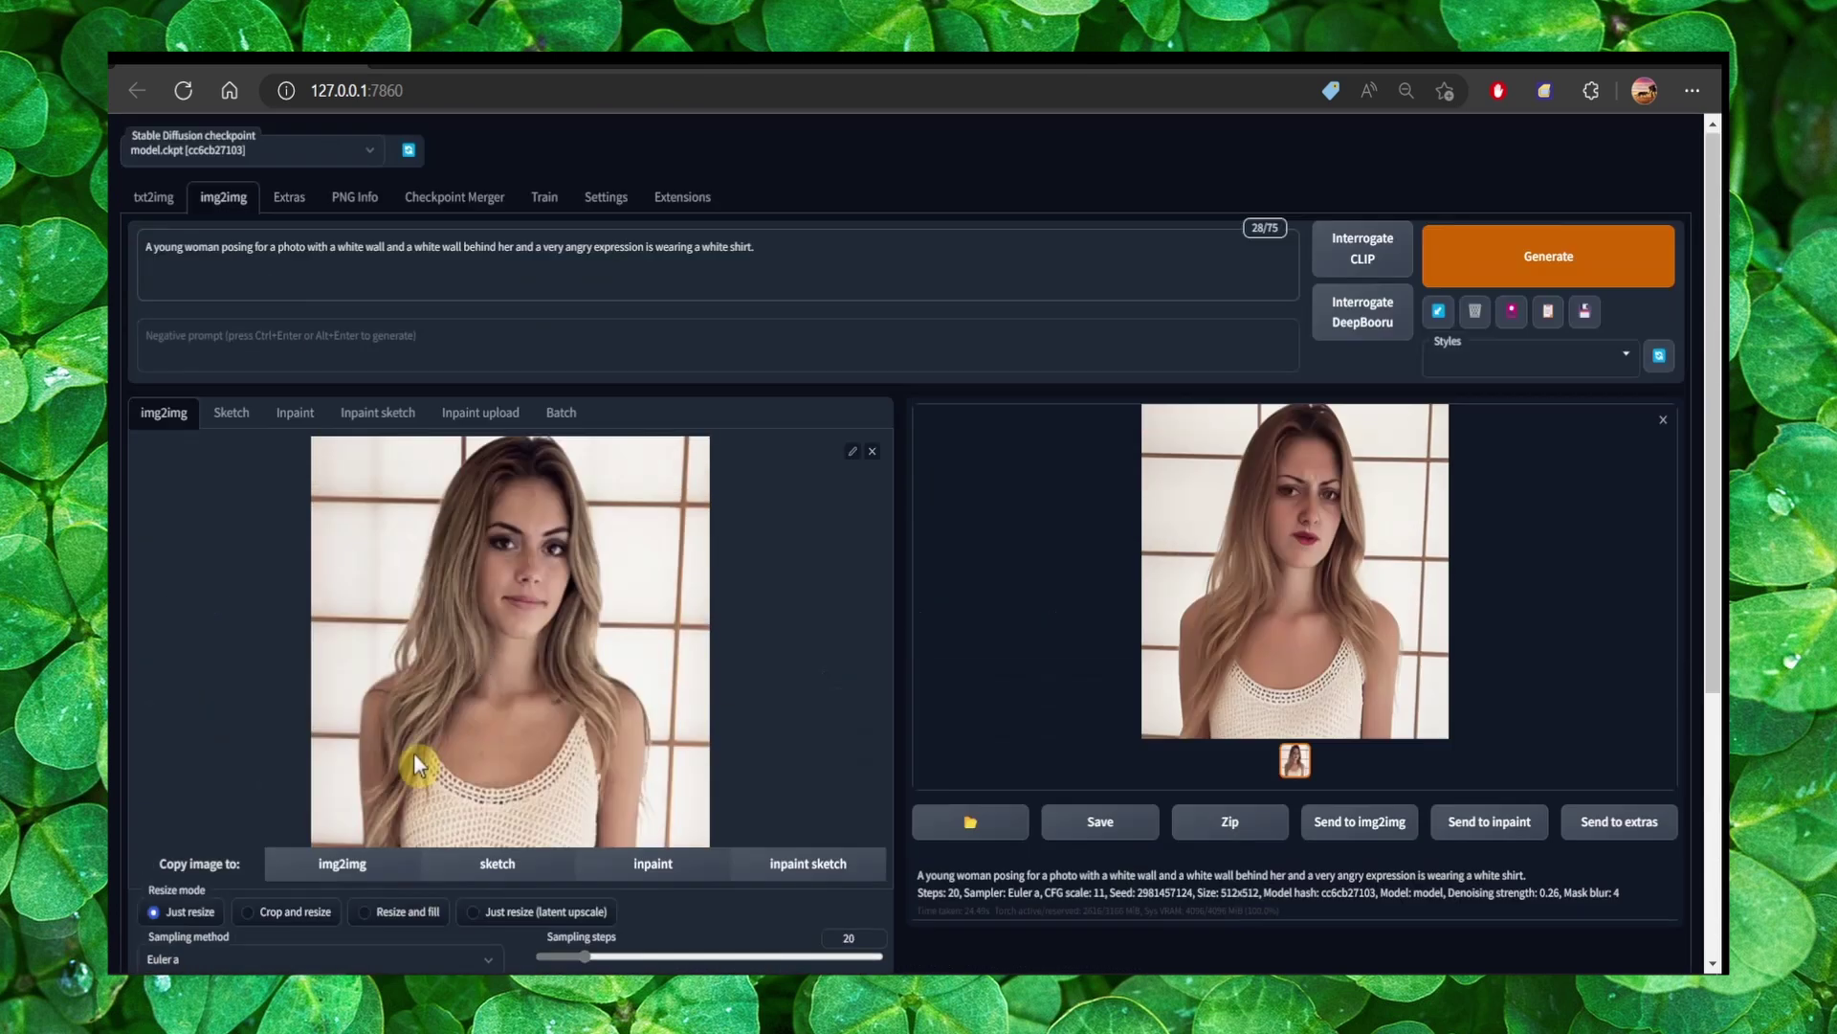
left_click(563, 248)
left_click(613, 248)
- Set the CFG scale to 20
scroll(746, 369, "down", 5)
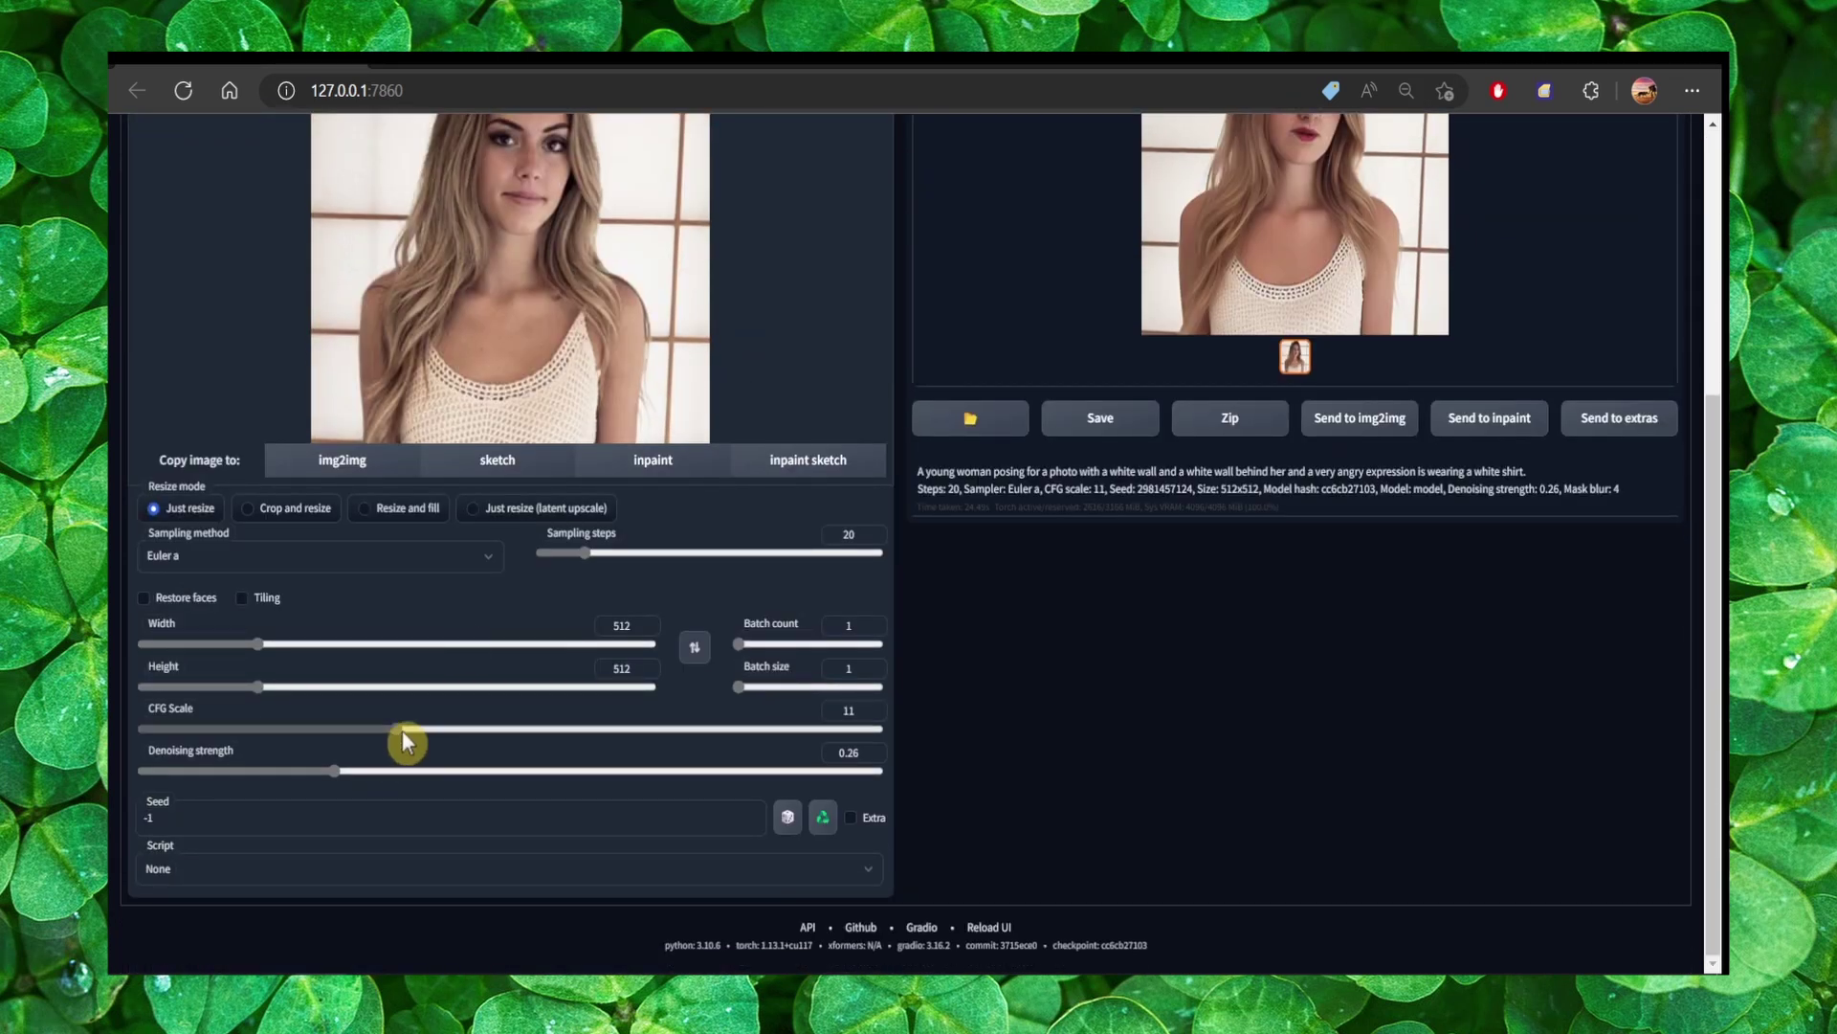
left_click(409, 729)
left_click_drag(412, 729, 625, 730)
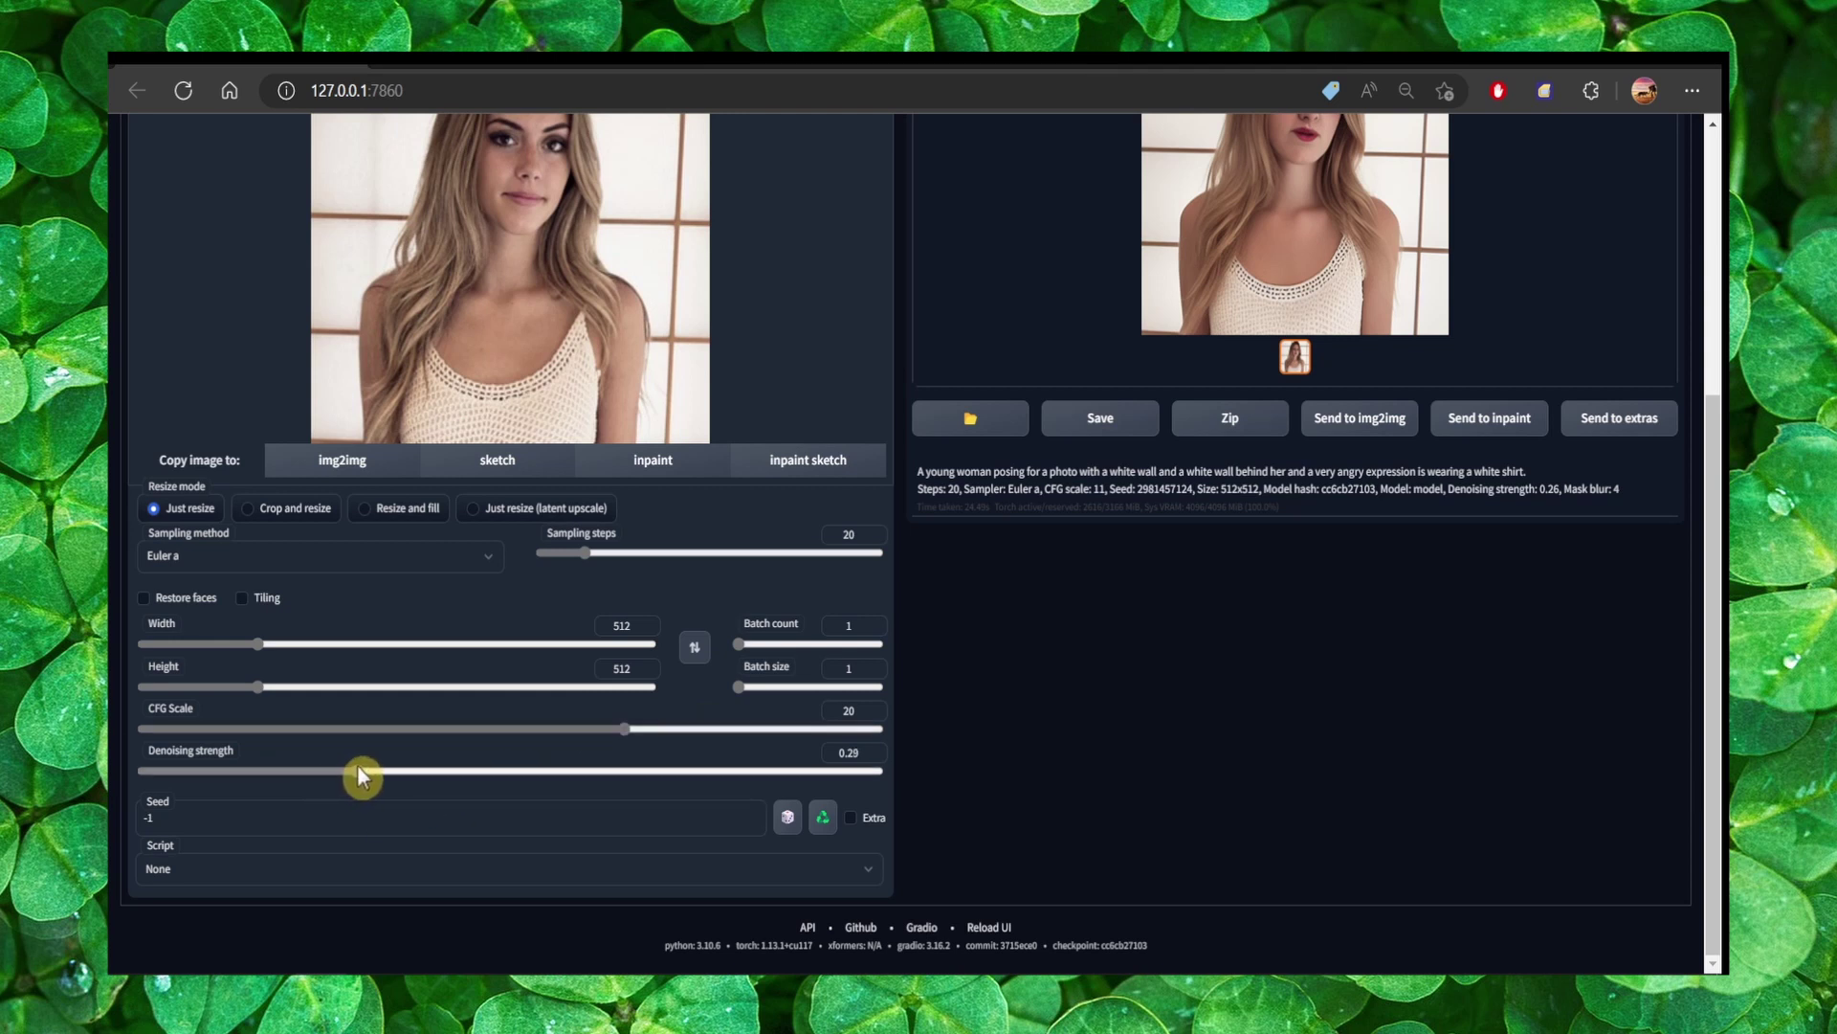
- Set the denoising strength to 0.18 and generate the portrait again
left_click_drag(298, 765, 316, 768)
left_click_drag(300, 771, 281, 772)
scroll(1109, 611, "up", 5)
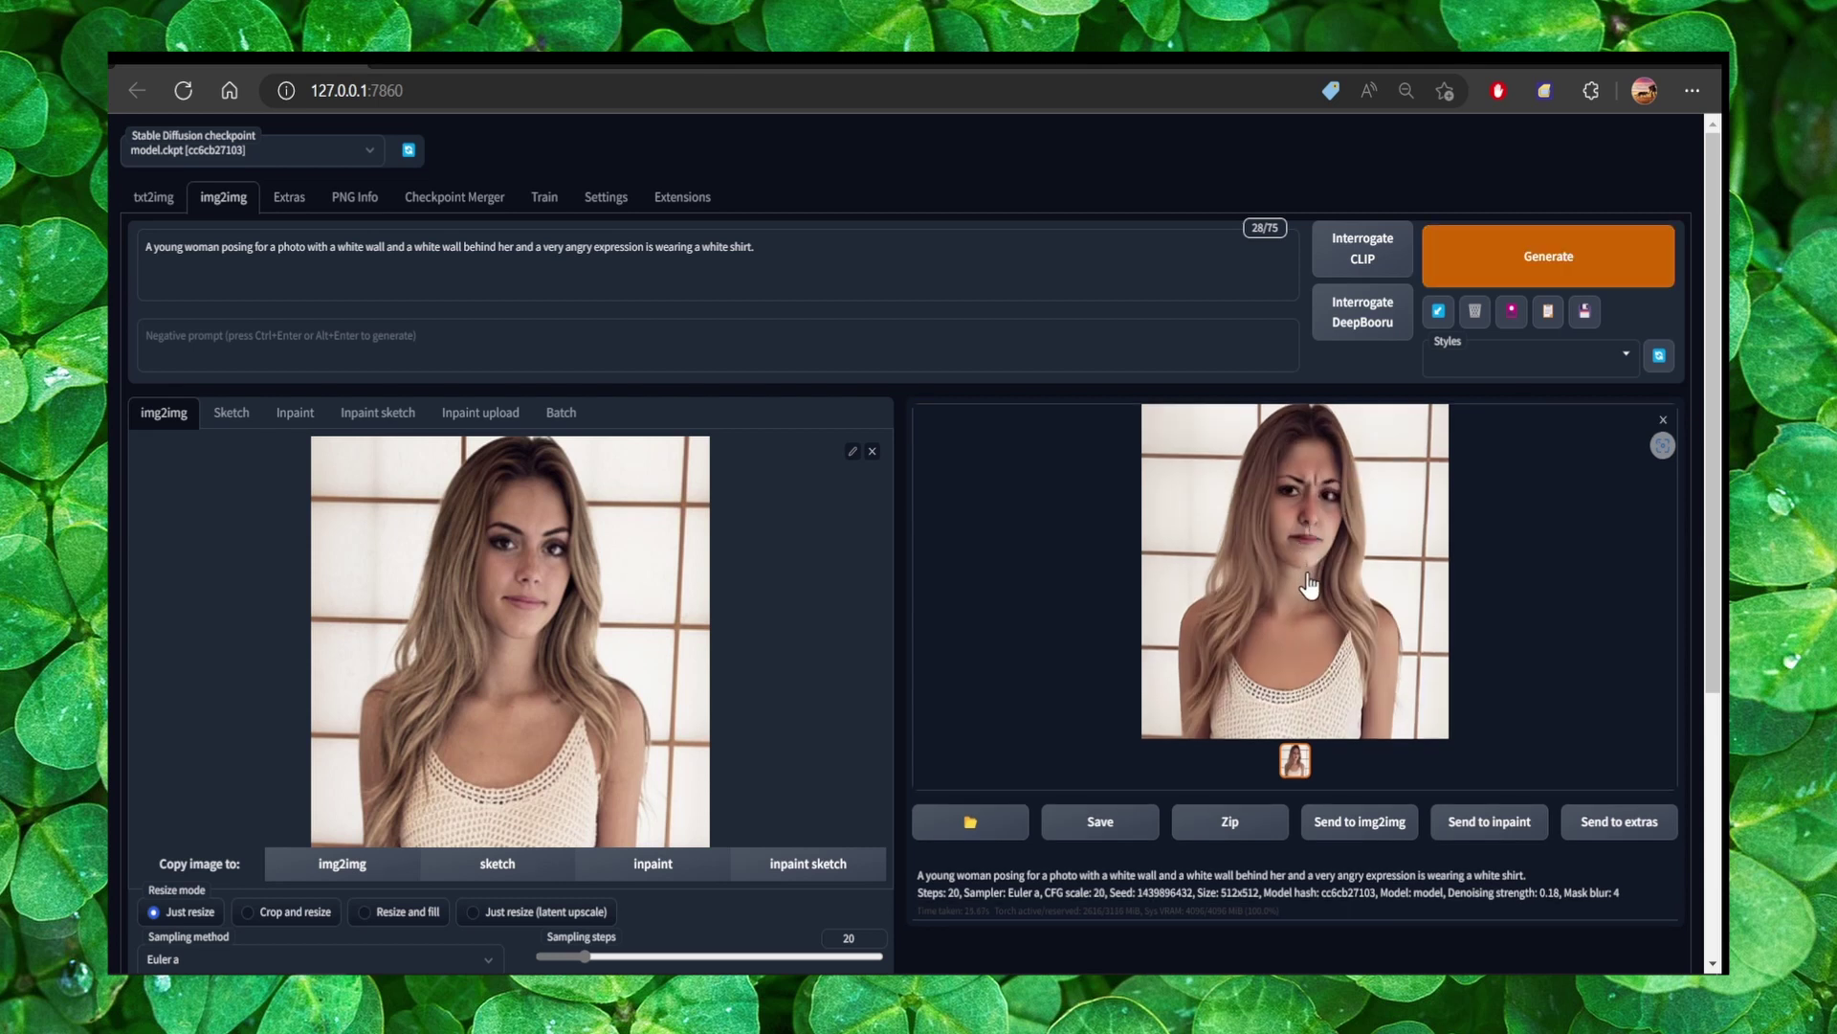
- Examine the new portrait at full size, close the preview, and compare it with the source photo and generation settings
left_click(1259, 557)
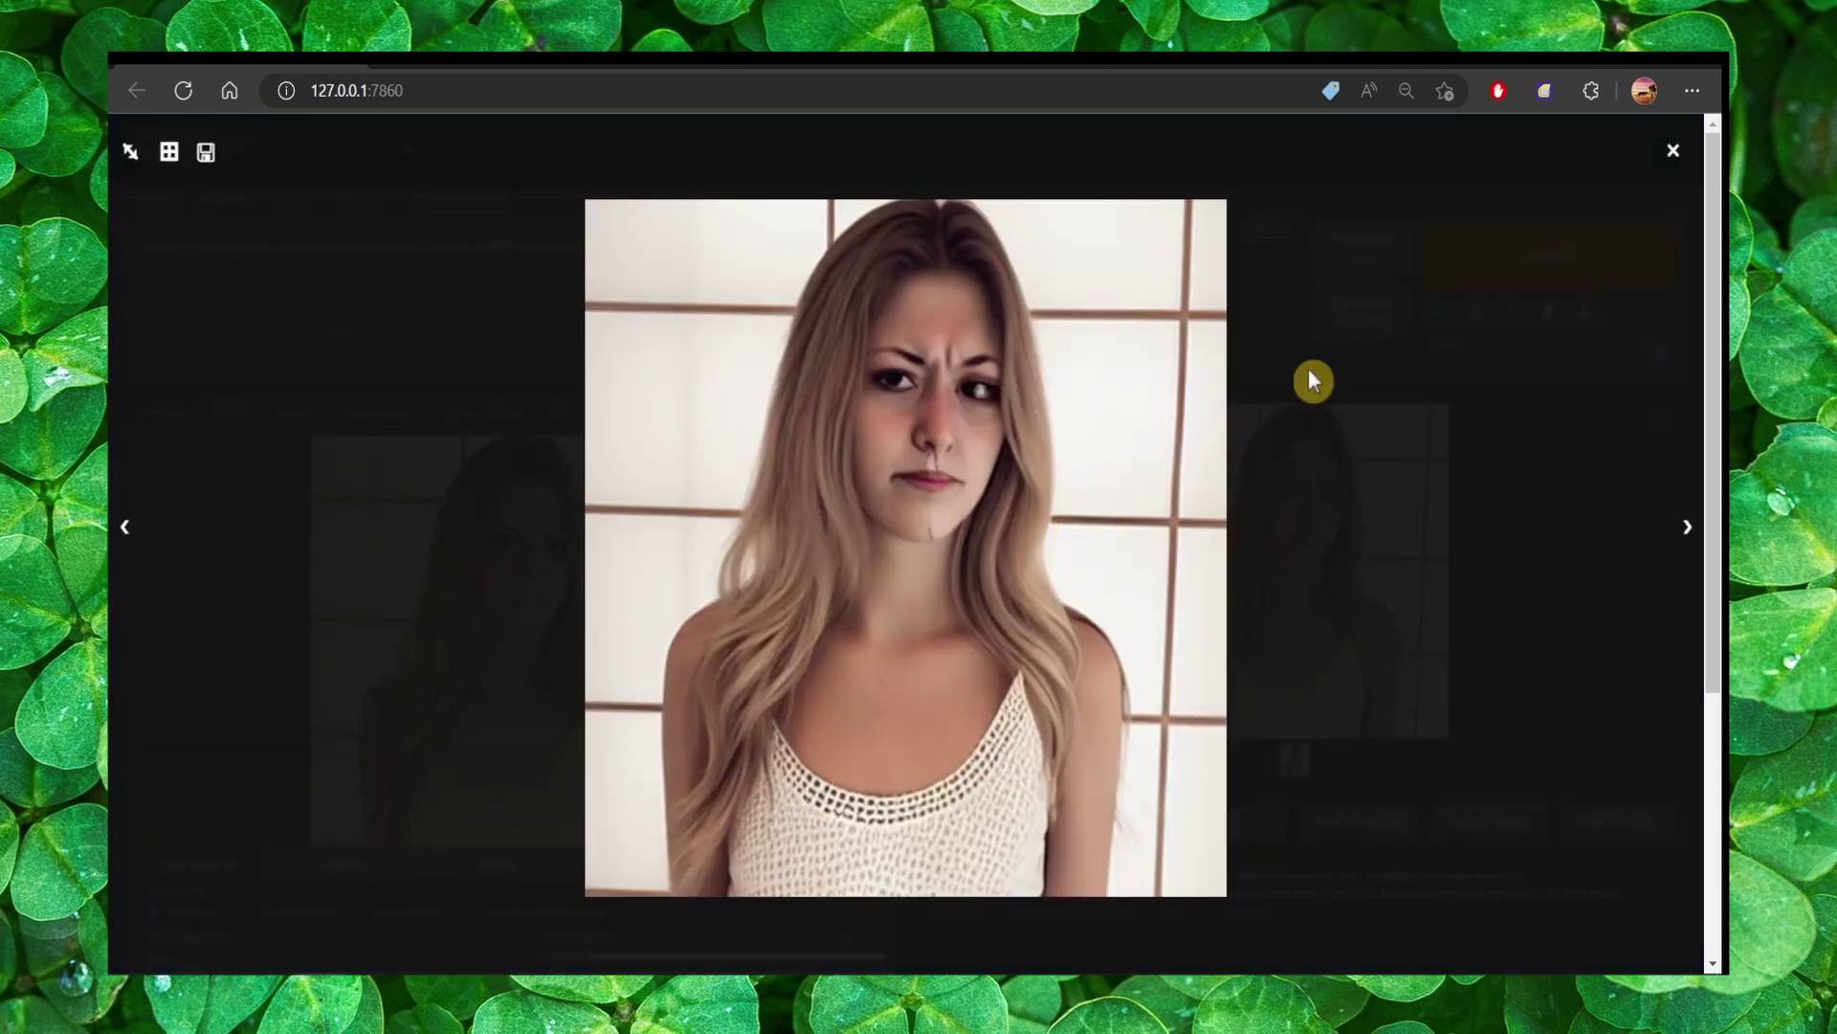
left_click(1673, 150)
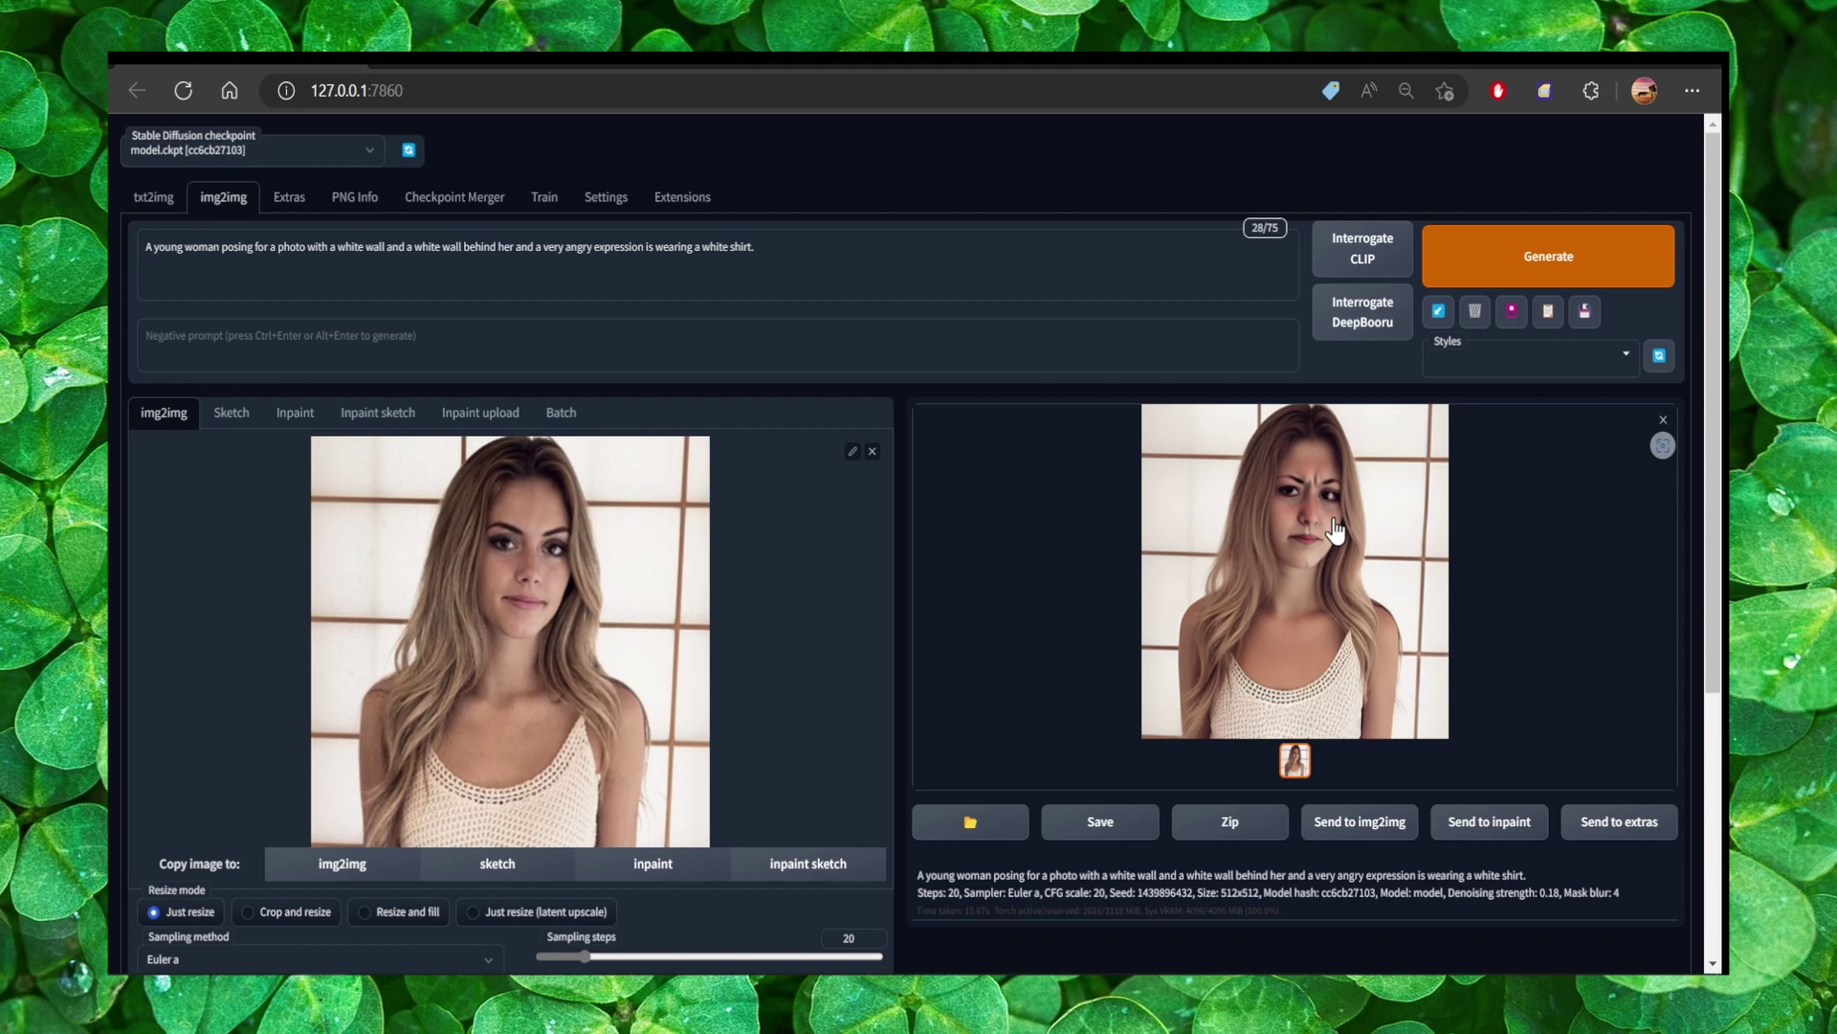
scroll(685, 592, "down", 4)
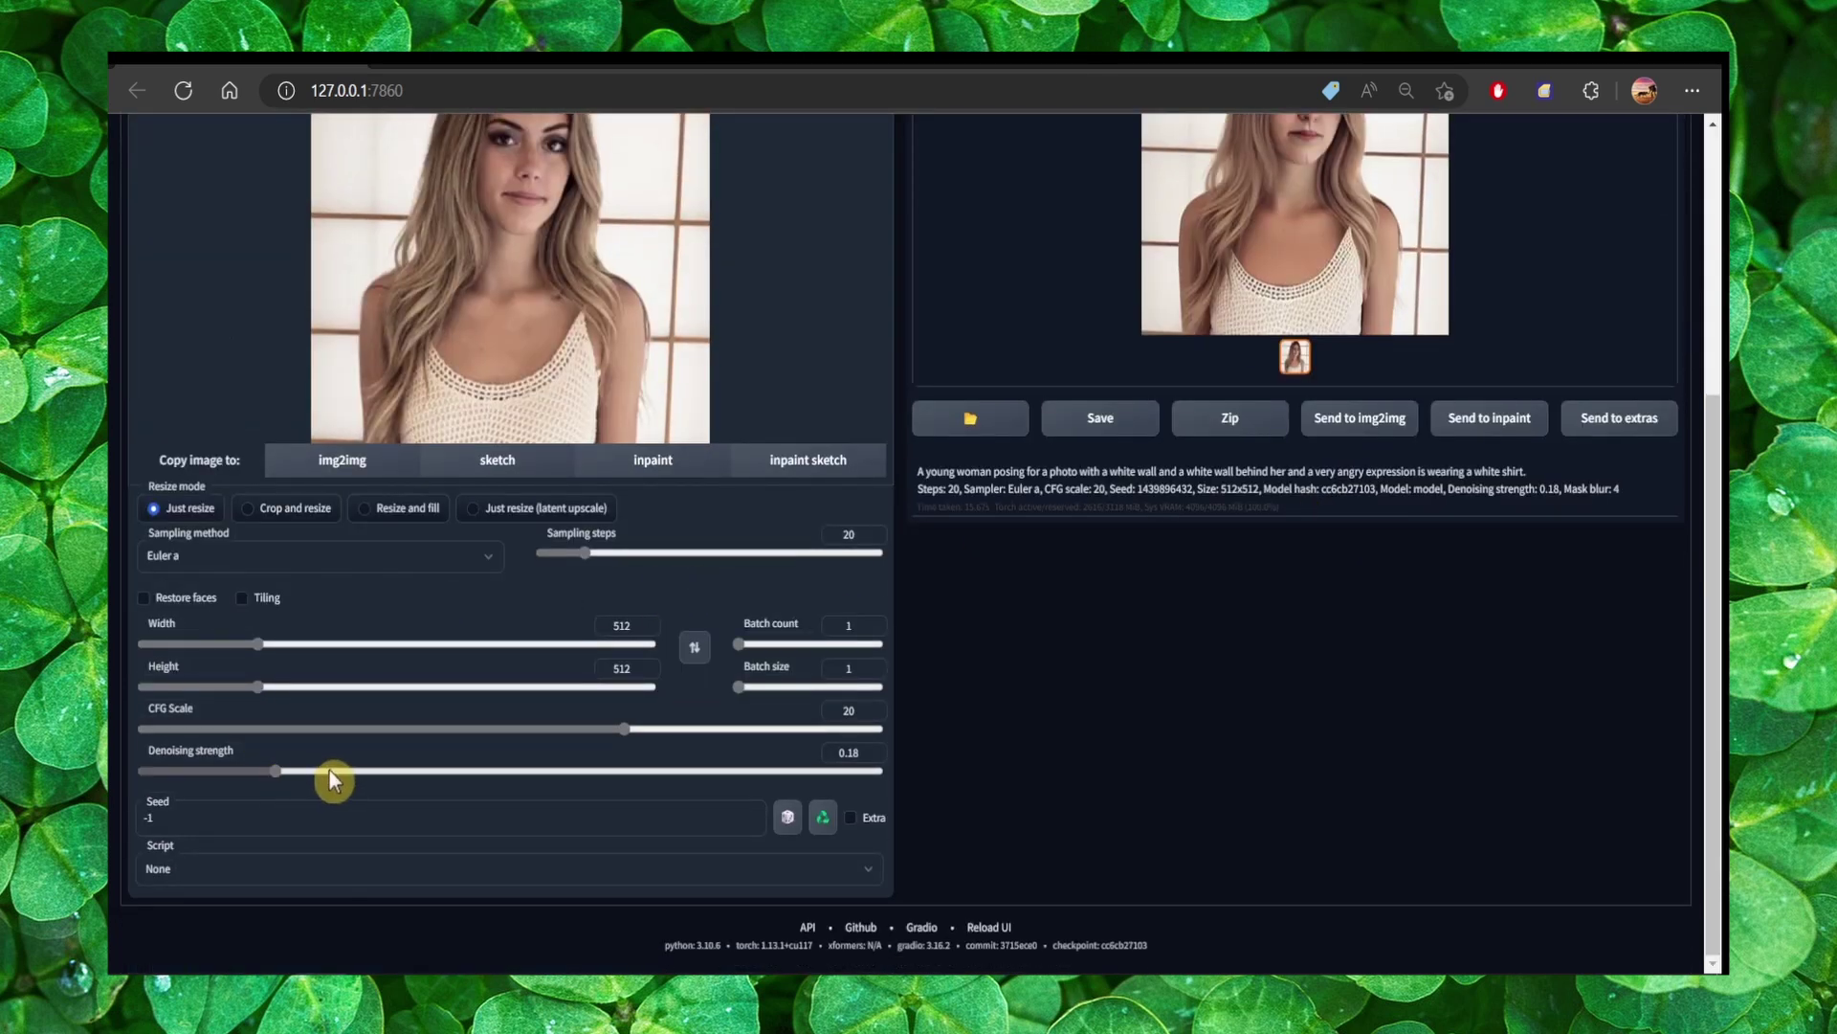
scroll(306, 767, "up", 3)
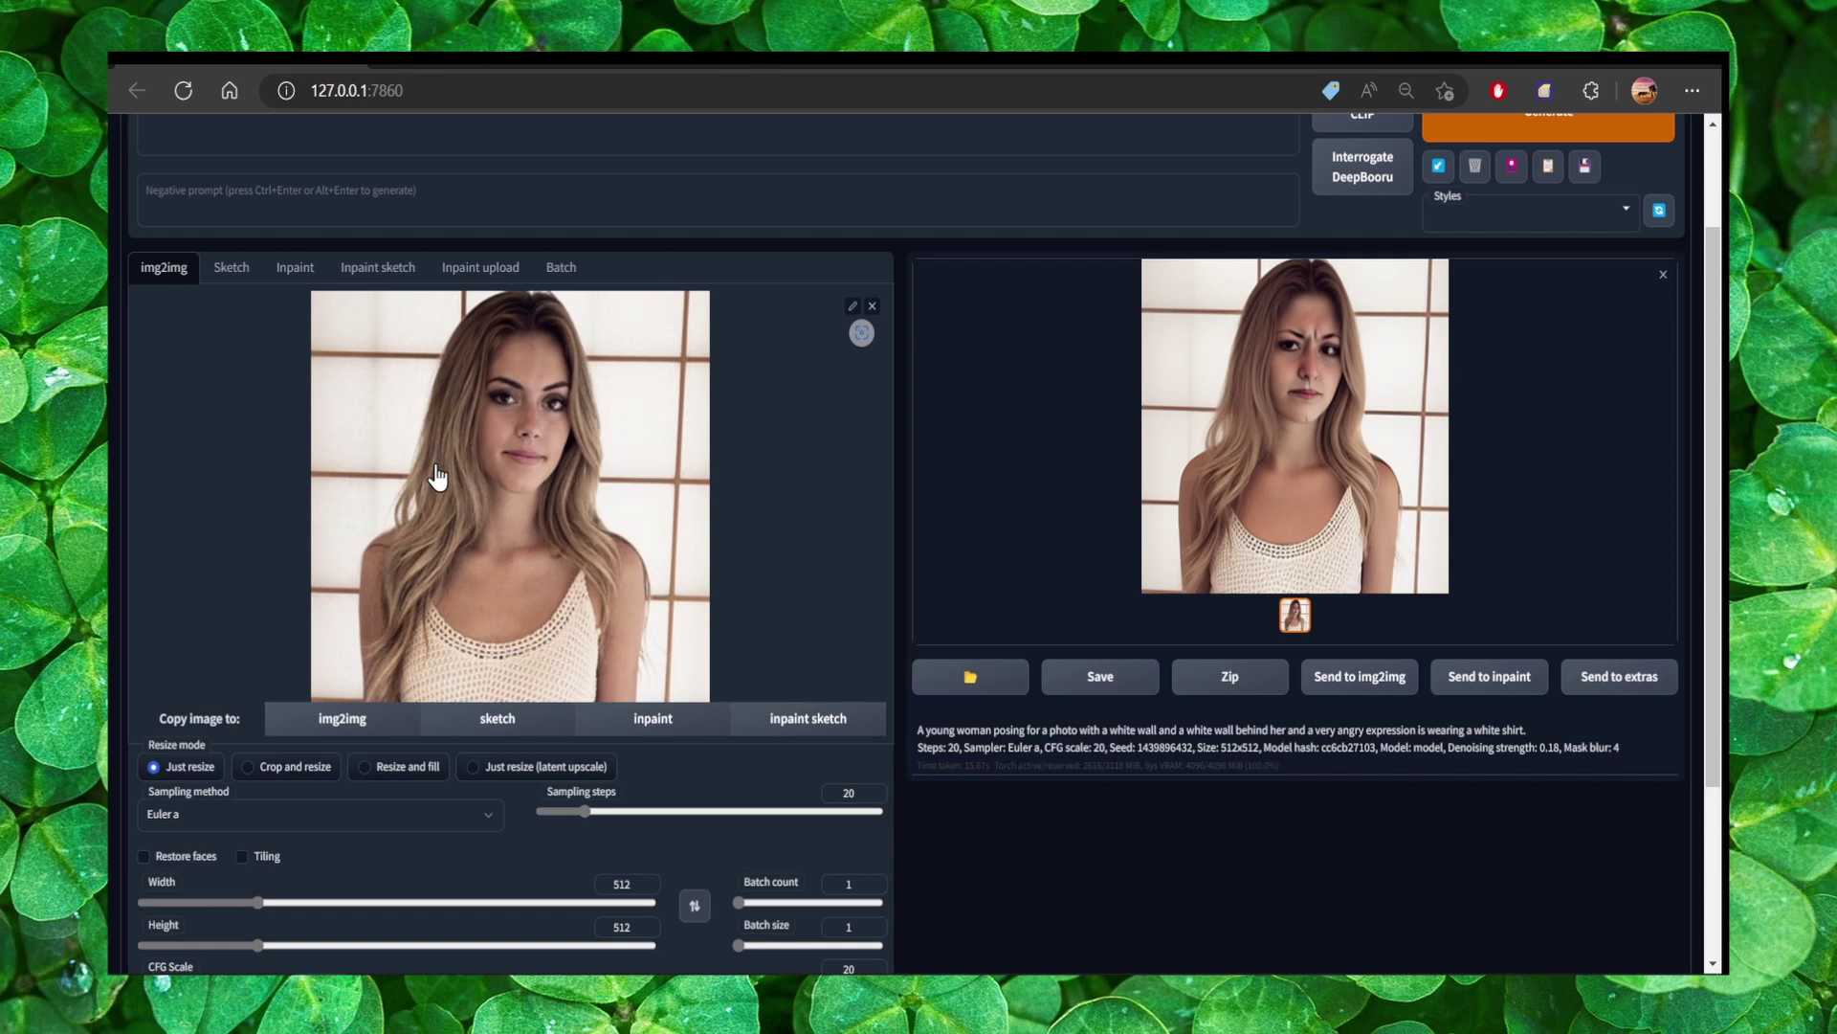
scroll(1093, 394, "up", 2)
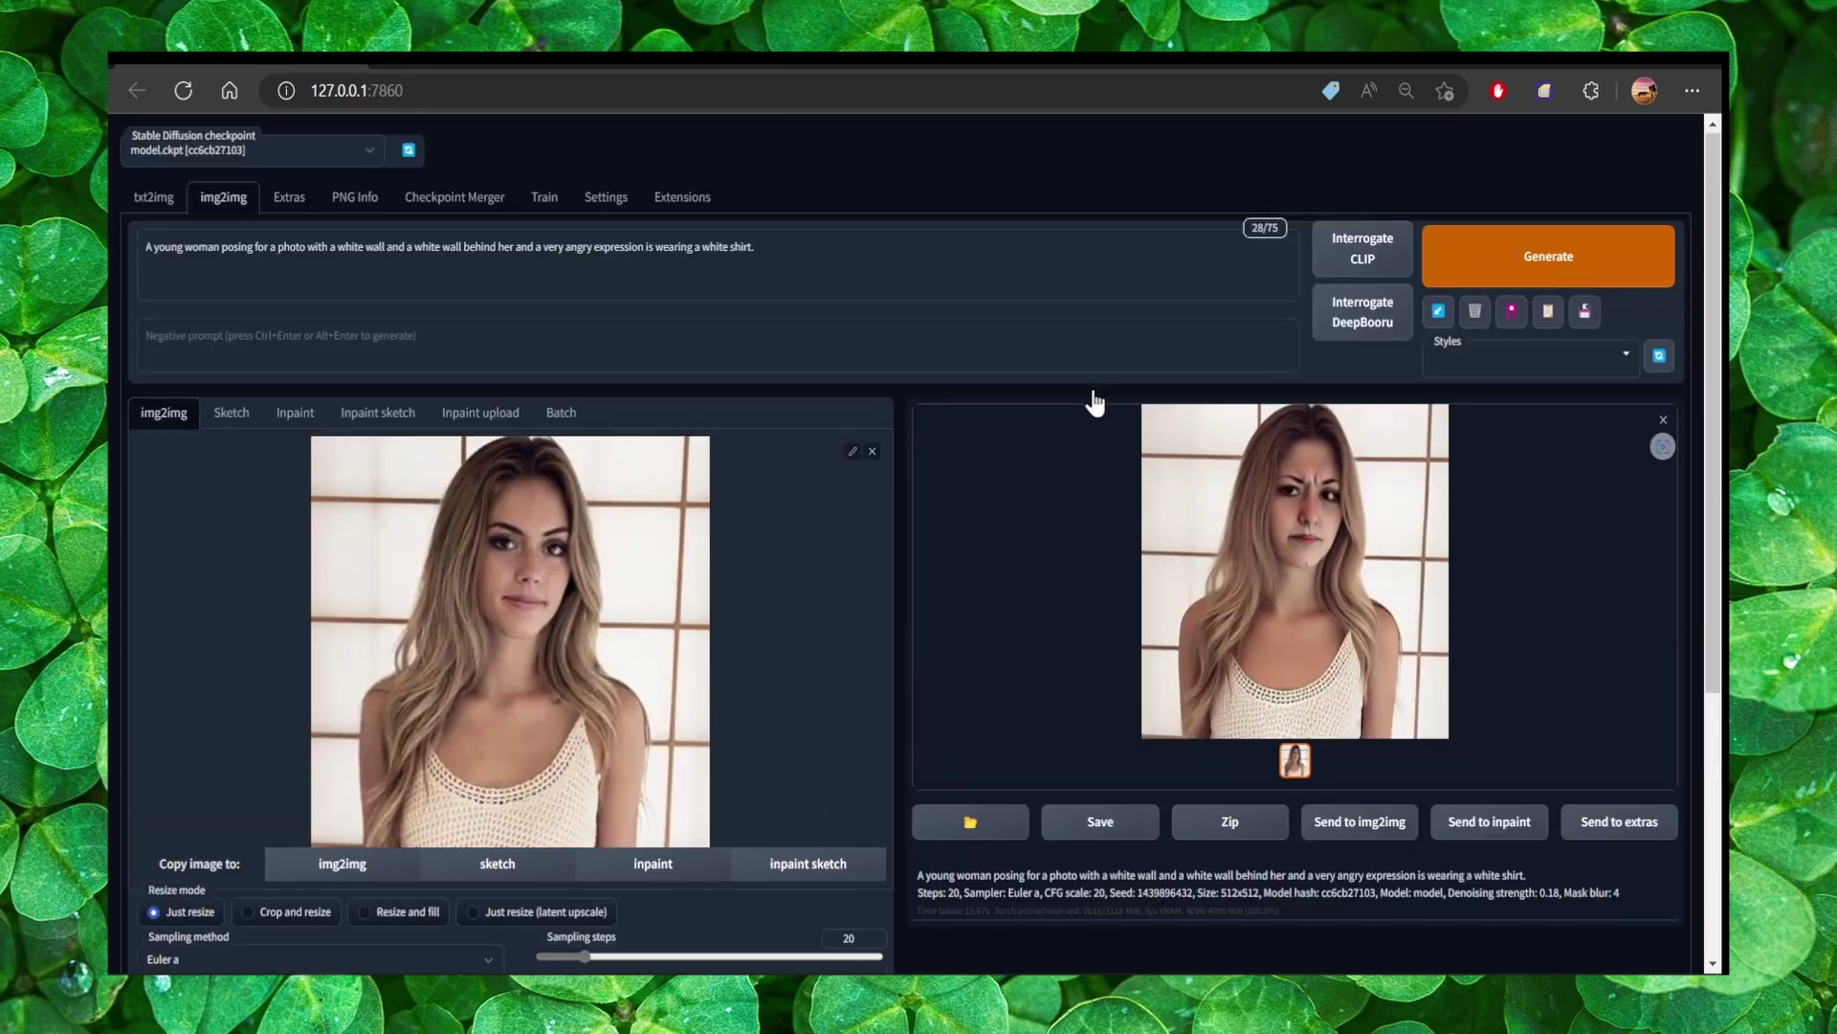
scroll(1095, 392, "down", 5)
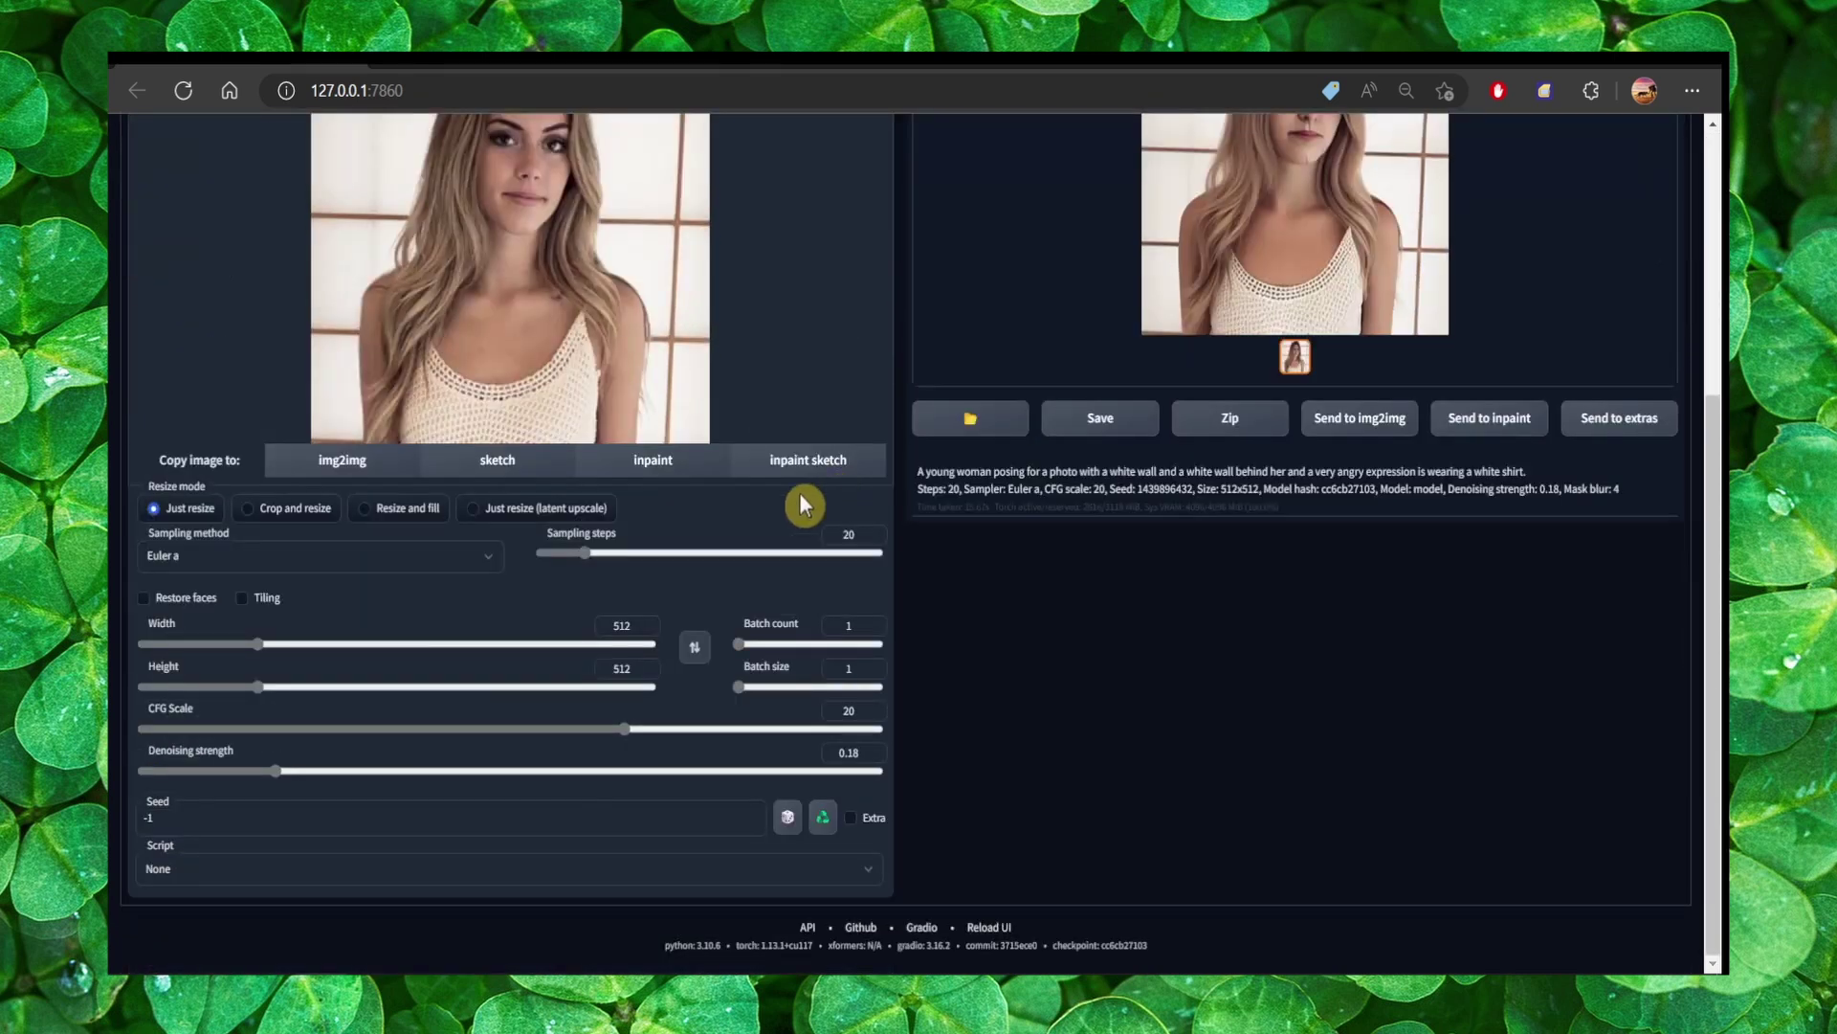
scroll(639, 730, "up", 5)
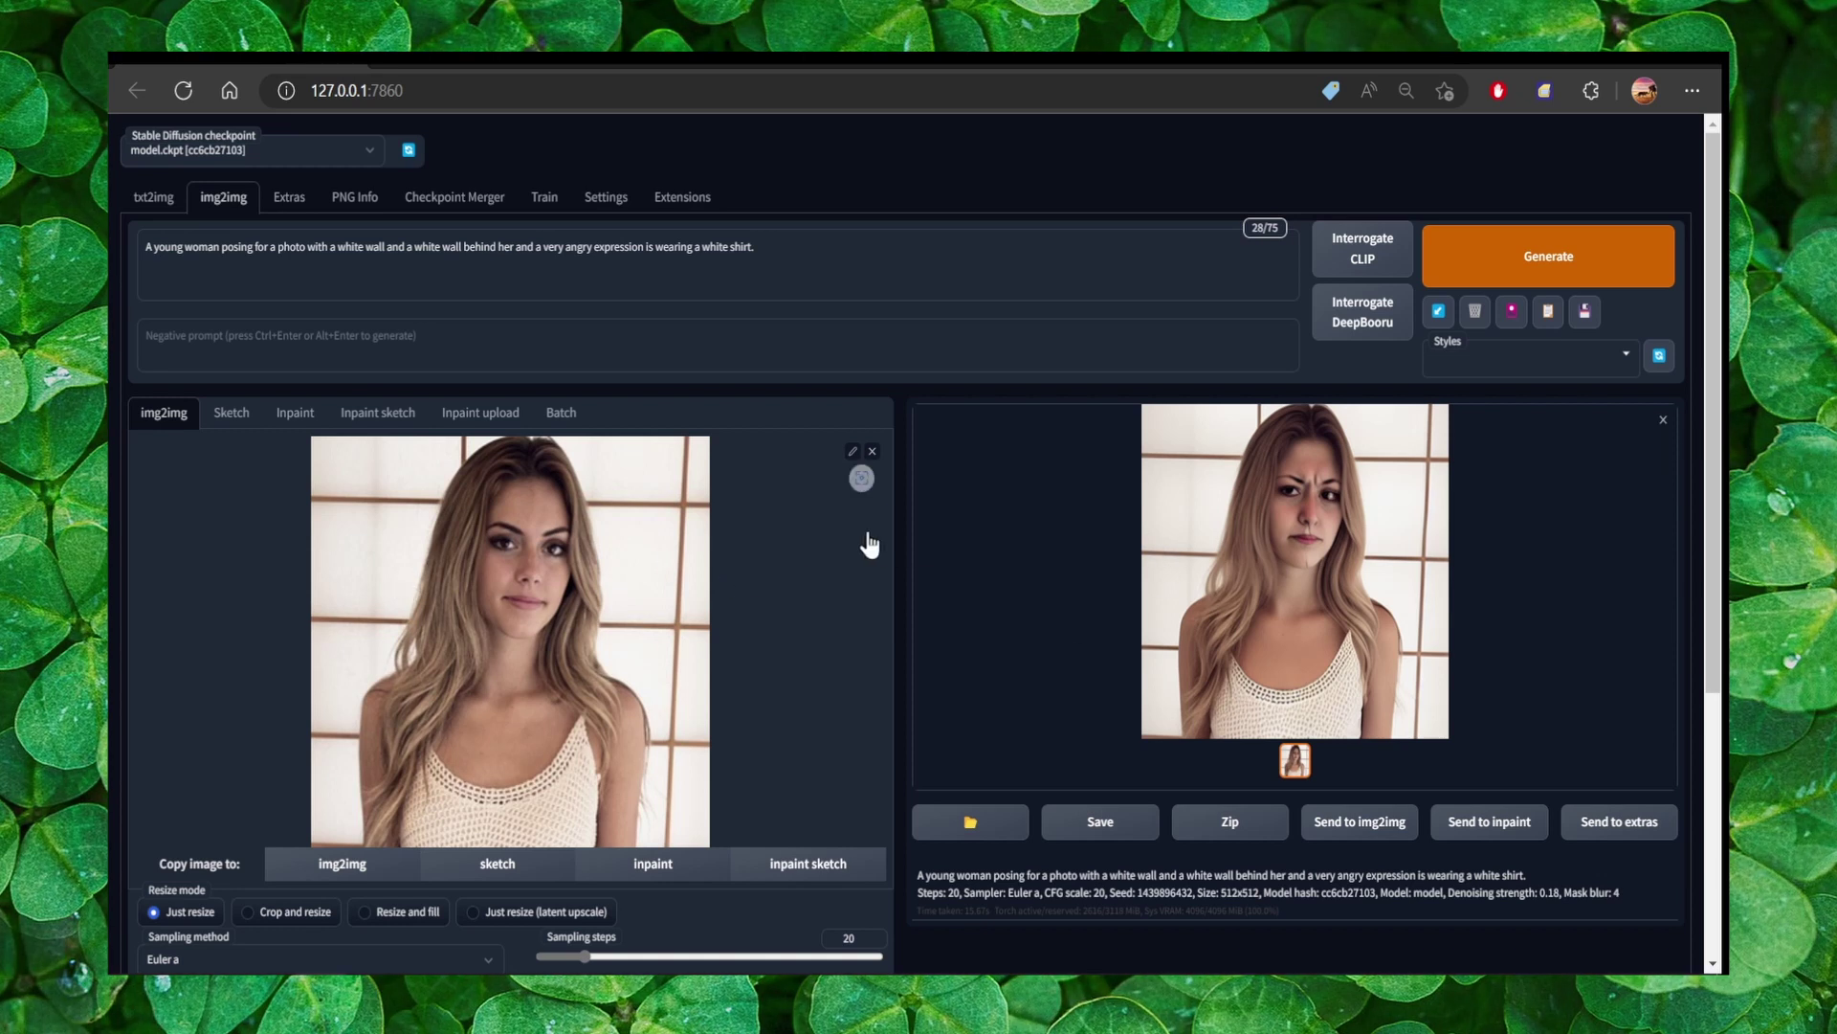
scroll(430, 522, "down", 4)
scroll(335, 728, "up", 4)
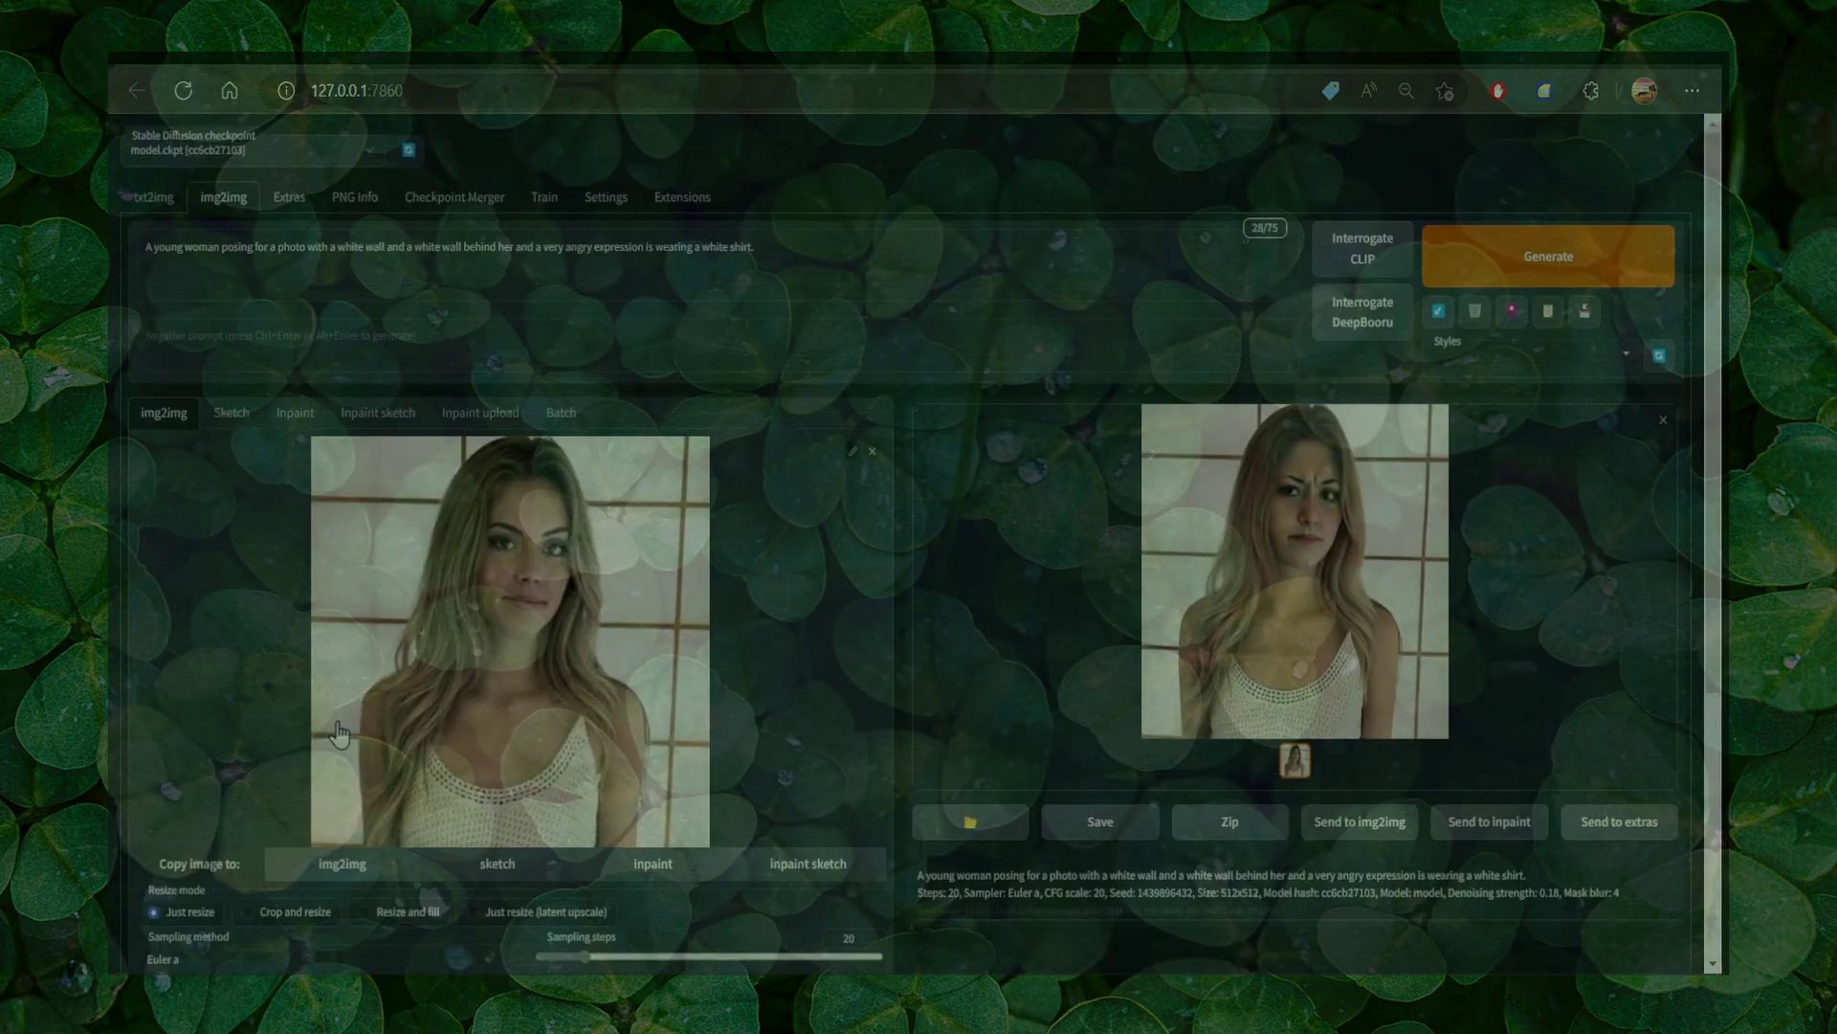